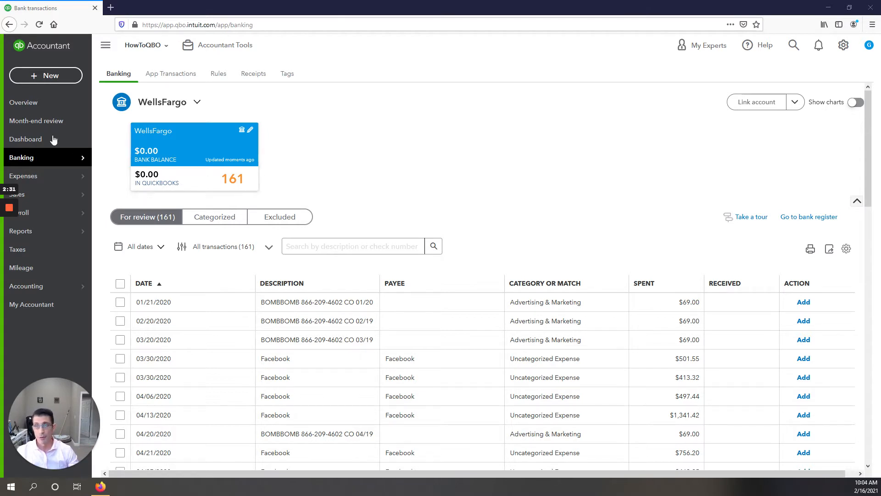
- Look over the client overview, dashboard, banking and reports pages, and check the company settings options from the bank transactions
{"action": "left_click", "coordinate": [19, 104]}
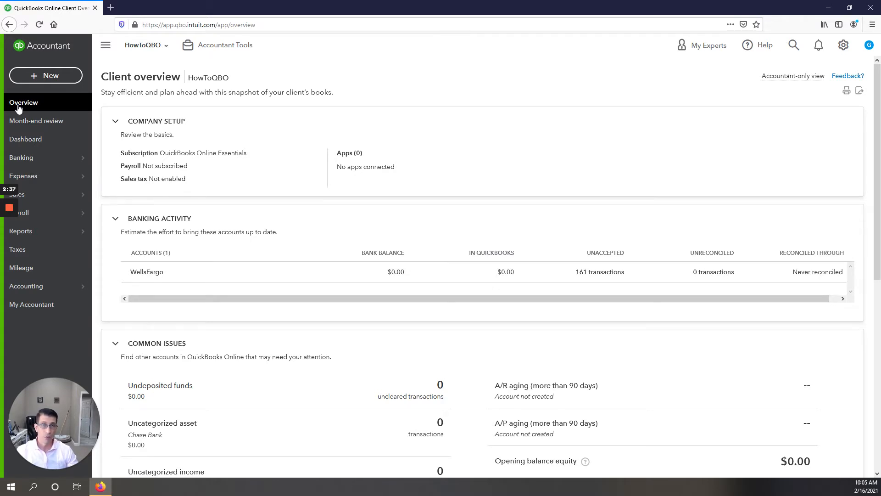
{"action": "left_click", "coordinate": [27, 139]}
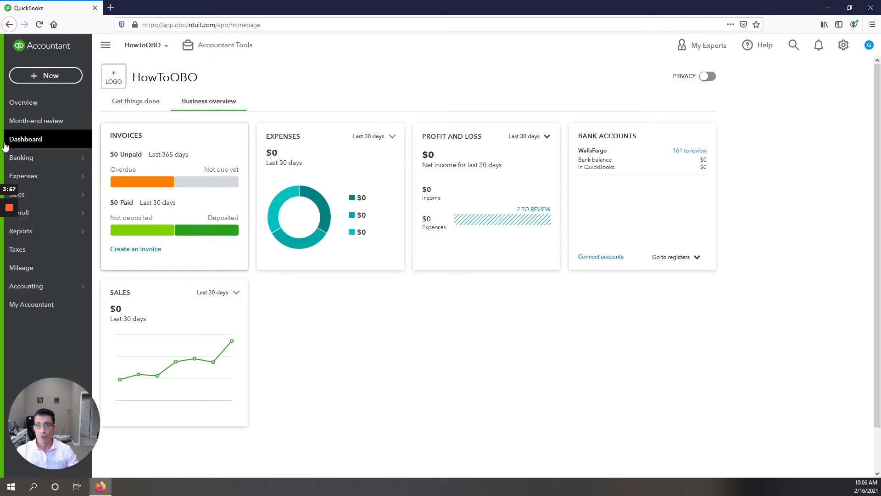
{"action": "left_click", "coordinate": [24, 161]}
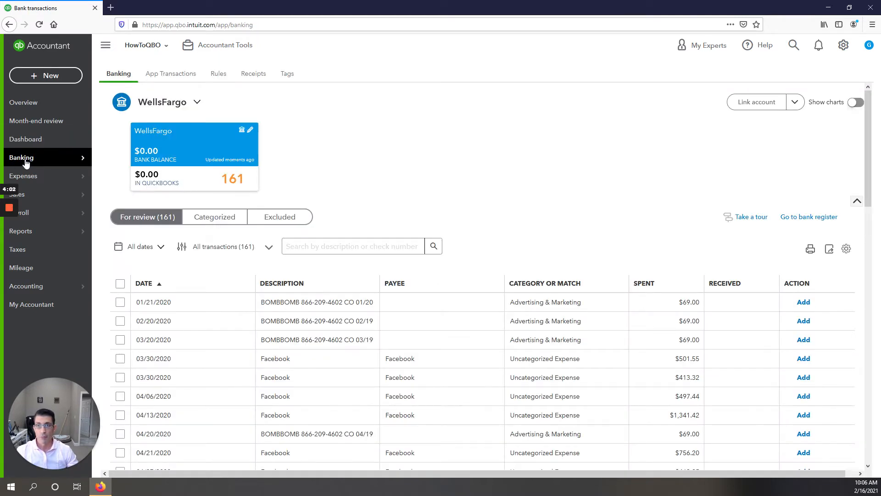
{"action": "left_click", "coordinate": [27, 233]}
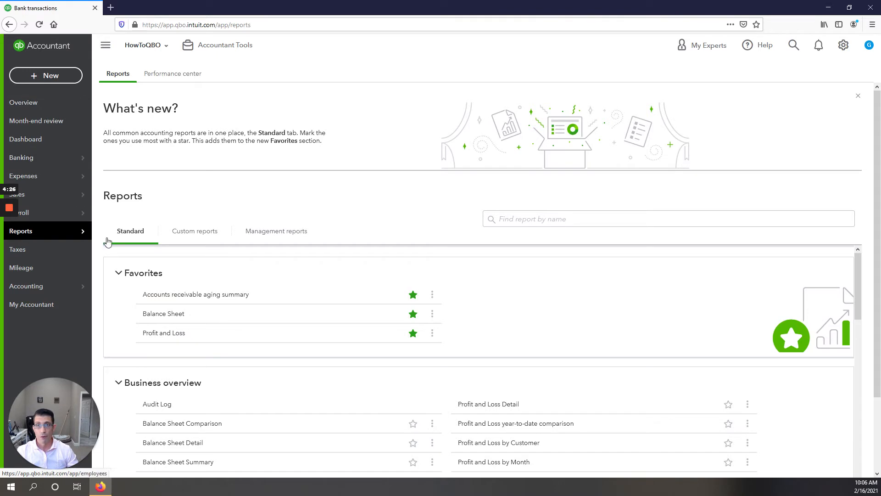
{"action": "mouse_move", "coordinate": [34, 234]}
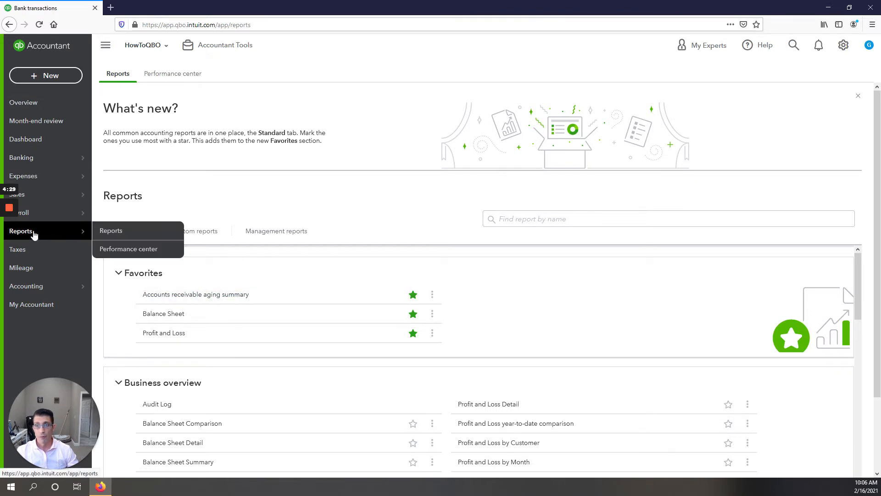
{"action": "left_click", "coordinate": [32, 165]}
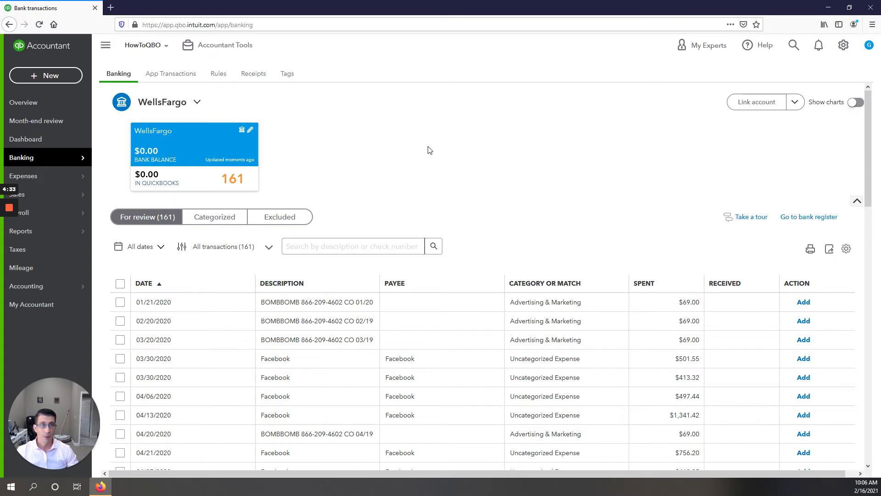
{"action": "left_click", "coordinate": [844, 45]}
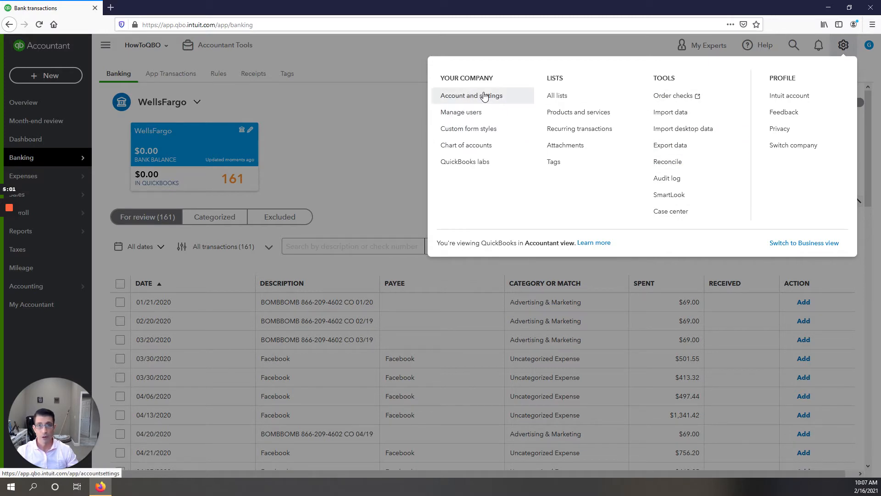
{"action": "left_click", "coordinate": [322, 172]}
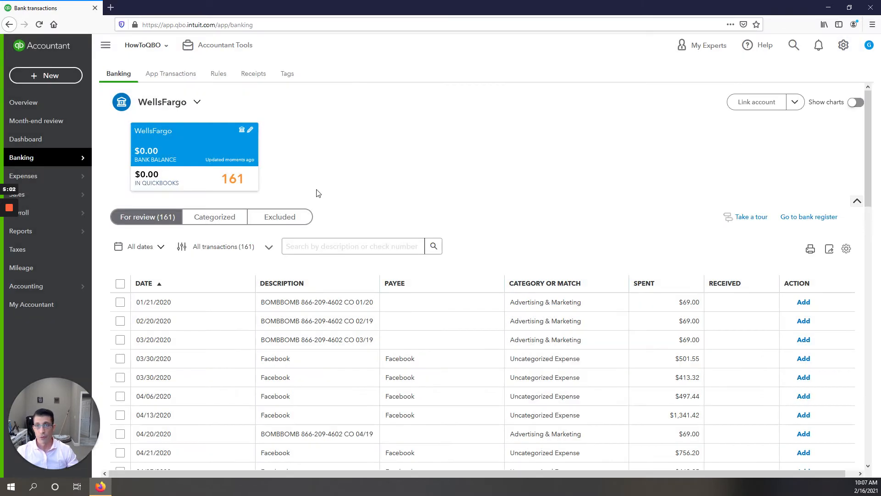
- Sort the WellsFargo transactions for review by date, description, payee, category, amount spent and finally amount received
{"action": "mouse_move", "coordinate": [78, 158]}
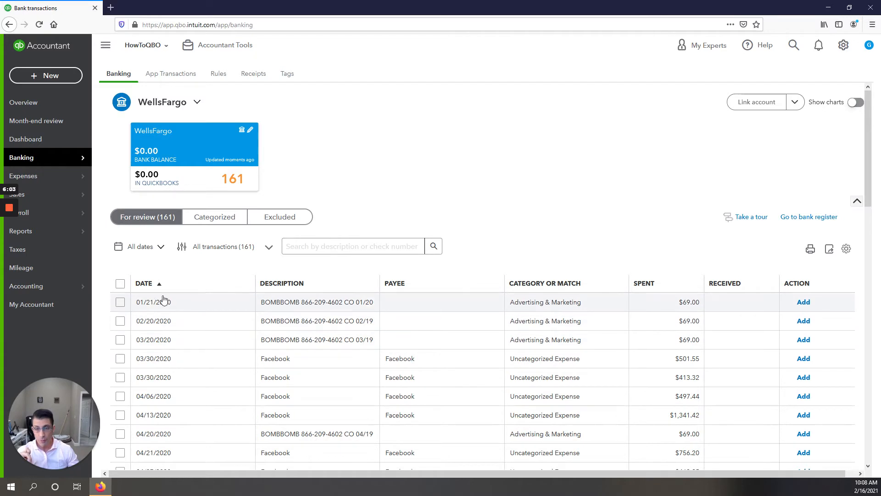
{"action": "left_click", "coordinate": [145, 284]}
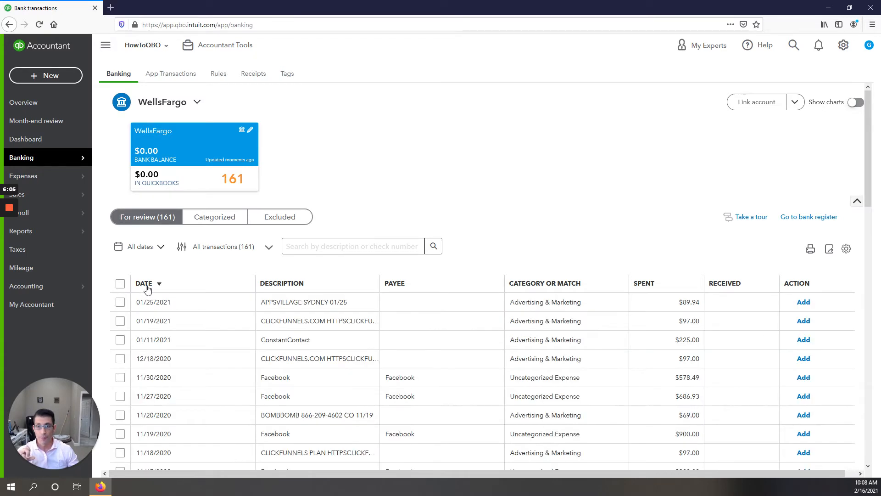
{"action": "left_click", "coordinate": [282, 288]}
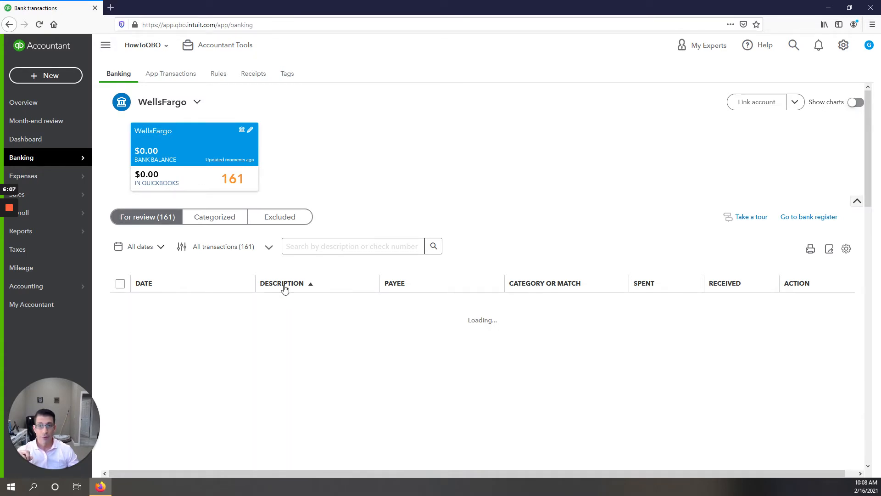
{"action": "left_click", "coordinate": [431, 285]}
{"action": "left_click", "coordinate": [557, 282]}
{"action": "left_click", "coordinate": [675, 284]}
{"action": "left_click", "coordinate": [722, 284]}
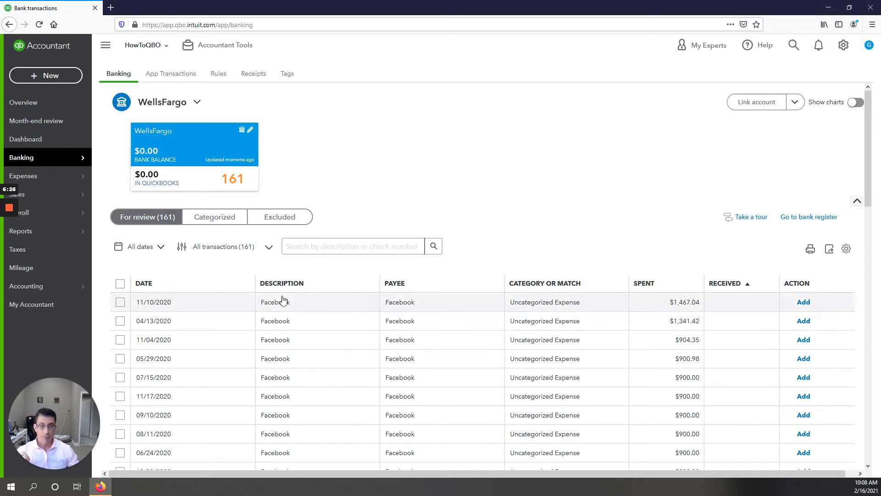
- Select the first four Facebook transactions for a batch action and clear the selection again
{"action": "left_click", "coordinate": [120, 359]}
{"action": "left_click", "coordinate": [120, 336]}
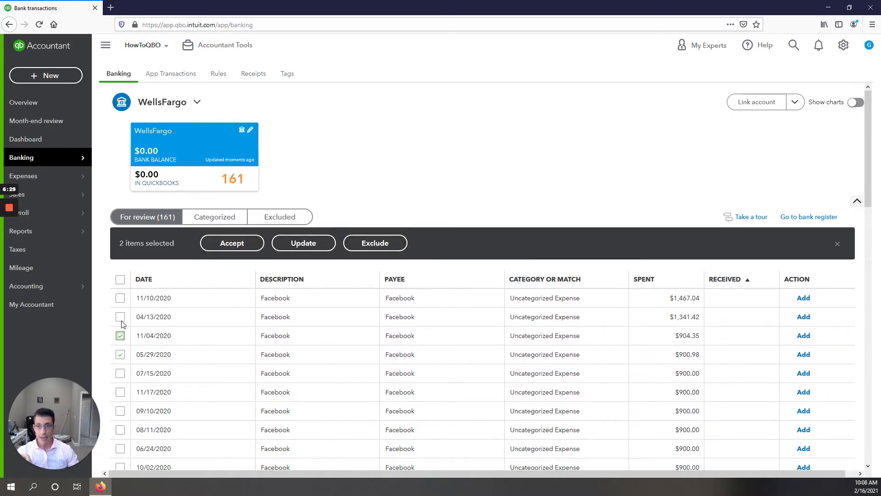
{"action": "left_click", "coordinate": [120, 317]}
{"action": "left_click", "coordinate": [121, 299]}
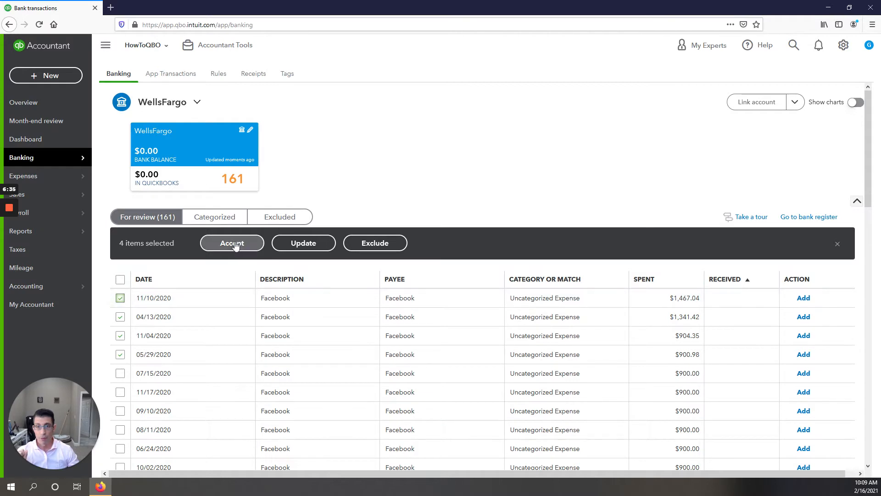
{"action": "left_click", "coordinate": [121, 298]}
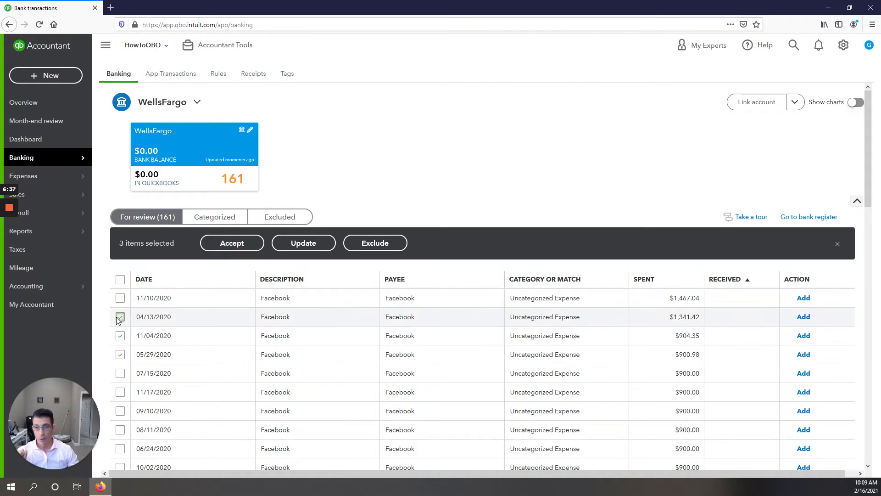
{"action": "left_click", "coordinate": [121, 317]}
{"action": "left_click", "coordinate": [120, 336]}
{"action": "left_click", "coordinate": [120, 354]}
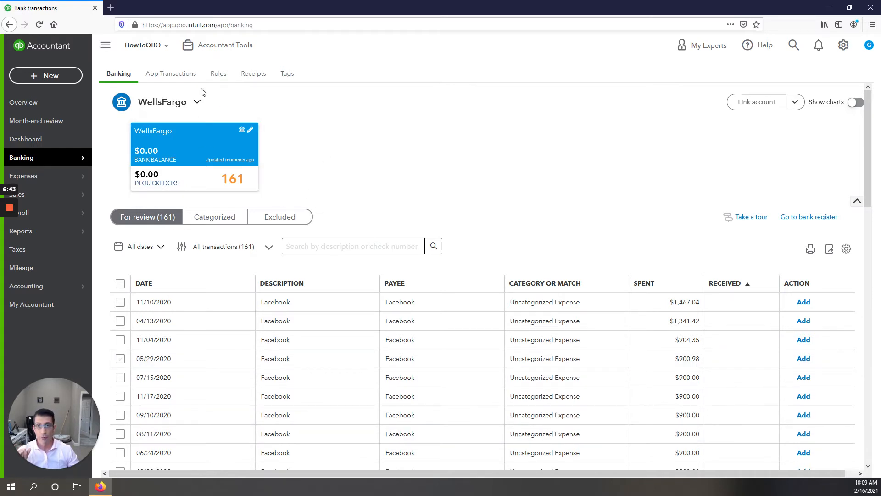
- View the bank rules list and return to the bank transactions for review
{"action": "left_click", "coordinate": [224, 78]}
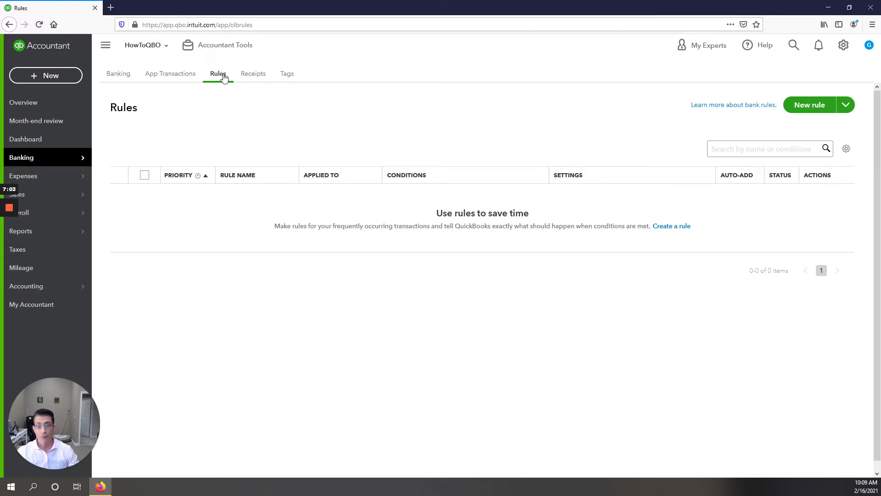
{"action": "left_click", "coordinate": [127, 79]}
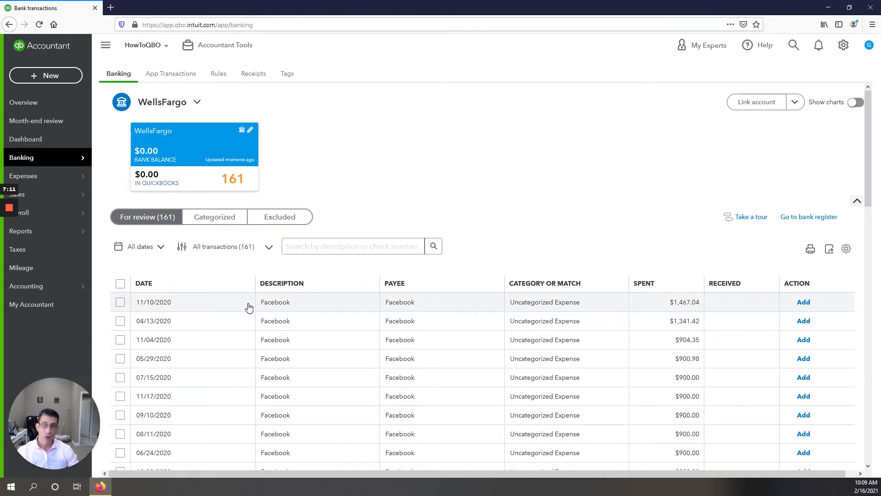
- Expand the Facebook transaction dated 11/10/2020 and examine its bank detail text
{"action": "left_click", "coordinate": [285, 304]}
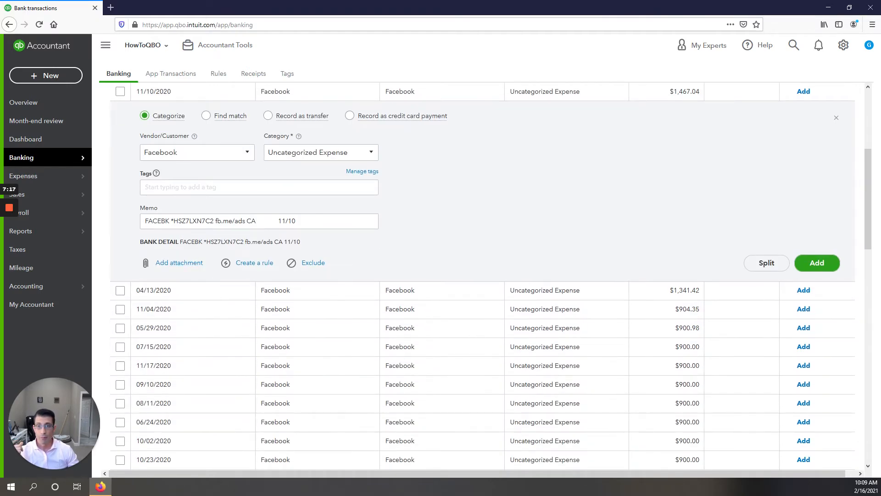
{"action": "left_click_drag", "start_coordinate": [179, 241], "coordinate": [306, 247]}
{"action": "left_click", "coordinate": [159, 242]}
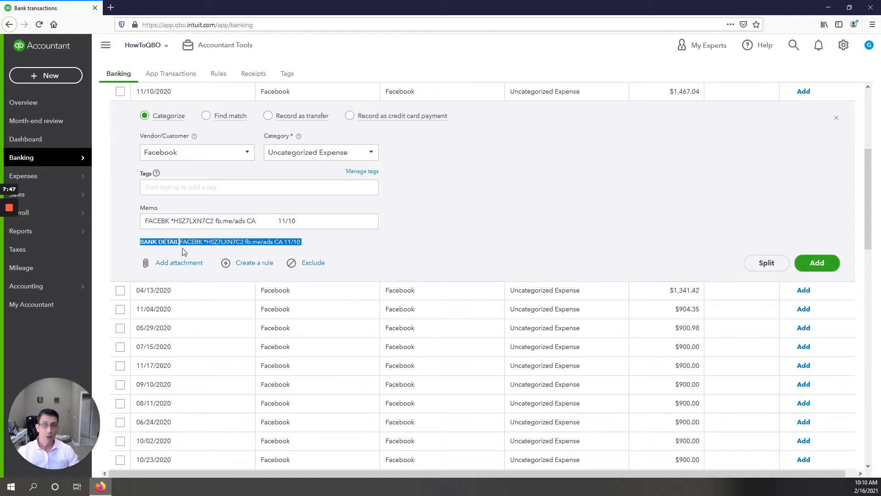
{"action": "mouse_move", "coordinate": [39, 236]}
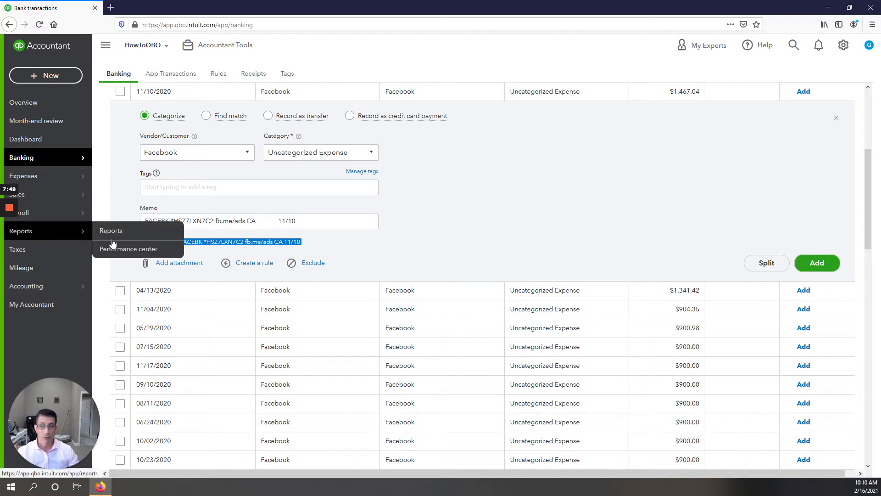
{"action": "left_click", "coordinate": [382, 250]}
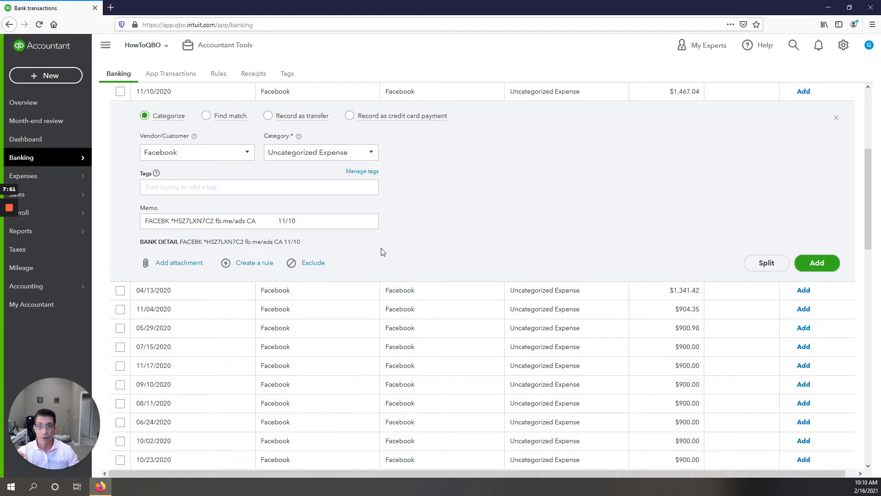
{"action": "scroll", "coordinate": [381, 250], "scroll_direction": "up", "scroll_amount": 5}
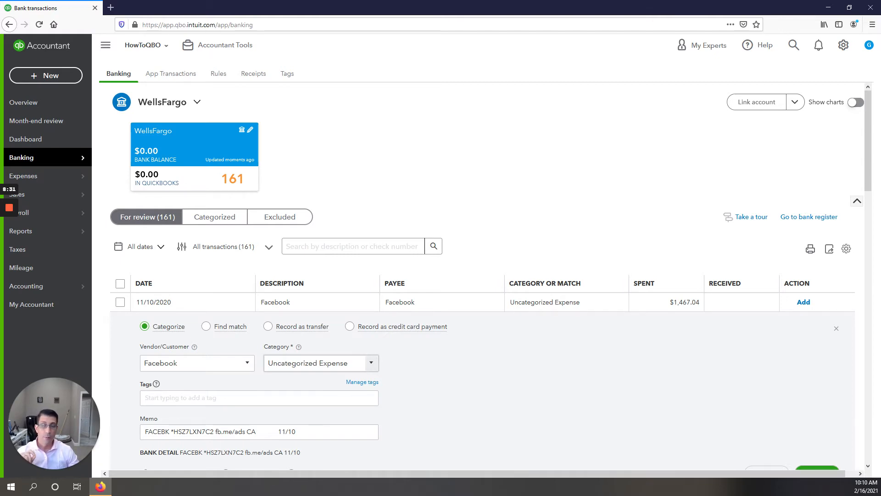
- Open the chart of accounts and examine the available account names and types from bank to expenses
{"action": "left_click", "coordinate": [844, 45]}
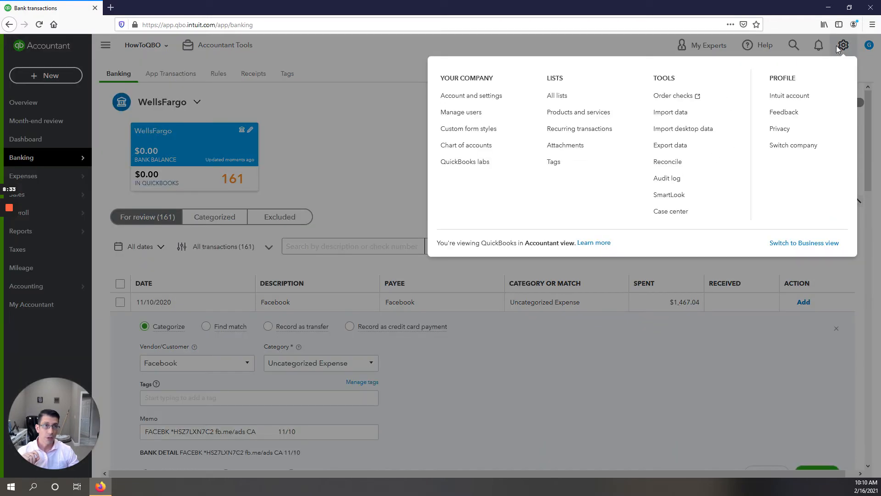
{"action": "left_click", "coordinate": [455, 154]}
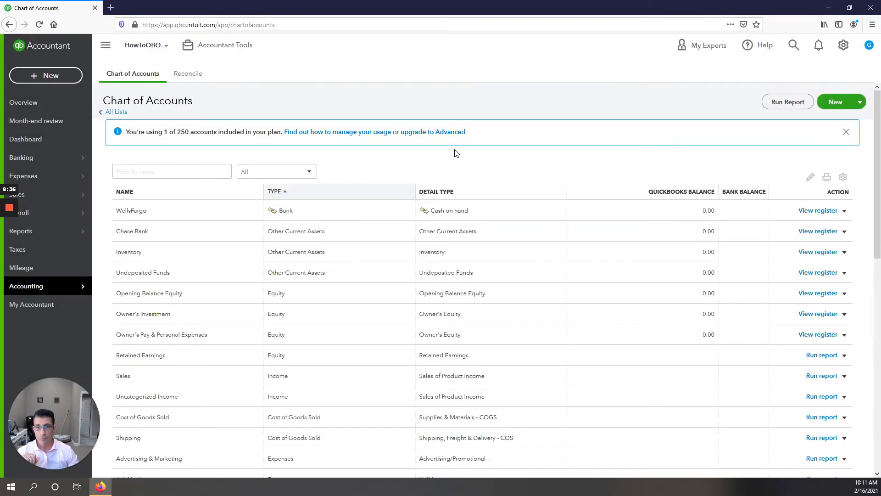
{"action": "scroll", "coordinate": [388, 257], "scroll_direction": "down", "scroll_amount": 10}
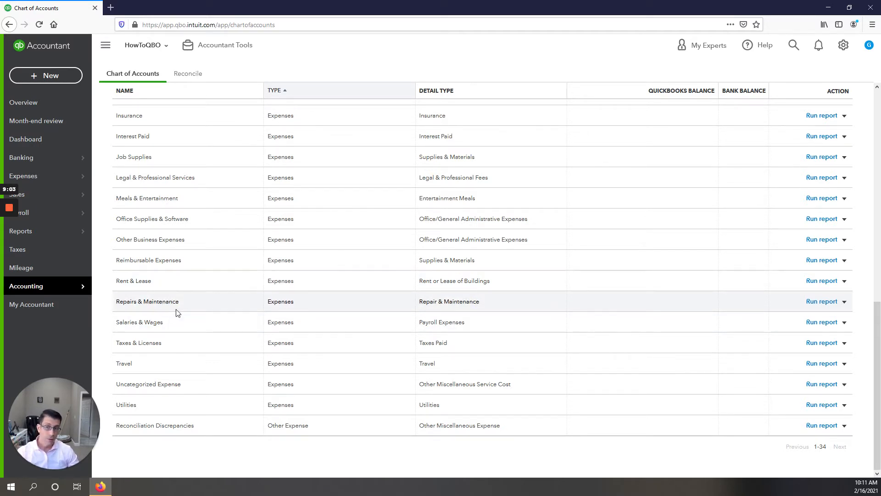
{"action": "scroll", "coordinate": [179, 314], "scroll_direction": "up", "scroll_amount": 10}
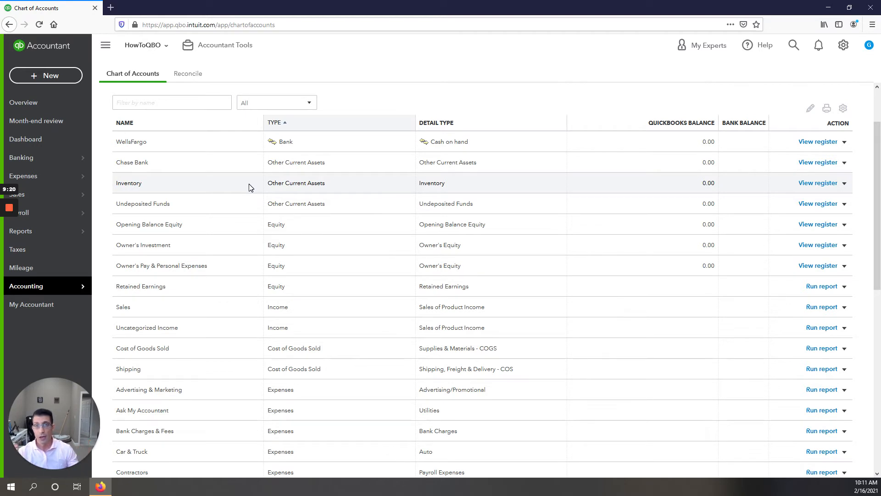
{"action": "scroll", "coordinate": [246, 170], "scroll_direction": "up", "scroll_amount": 1}
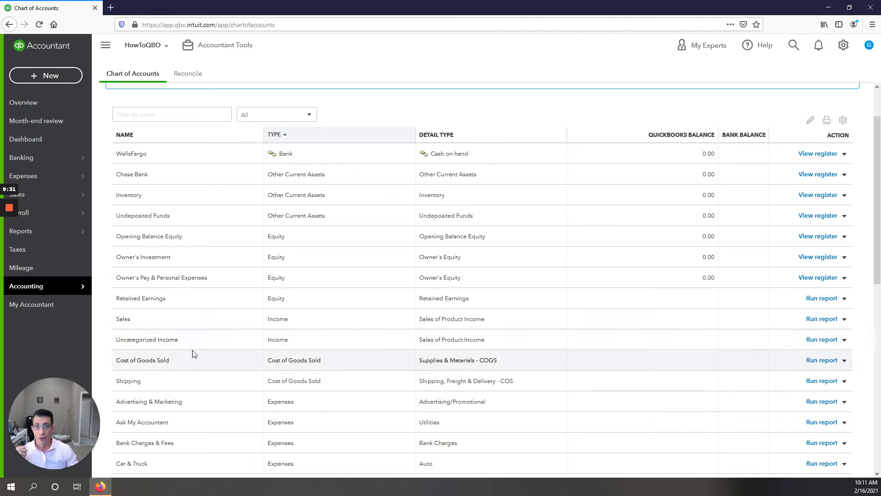
{"action": "scroll", "coordinate": [192, 350], "scroll_direction": "down", "scroll_amount": 3}
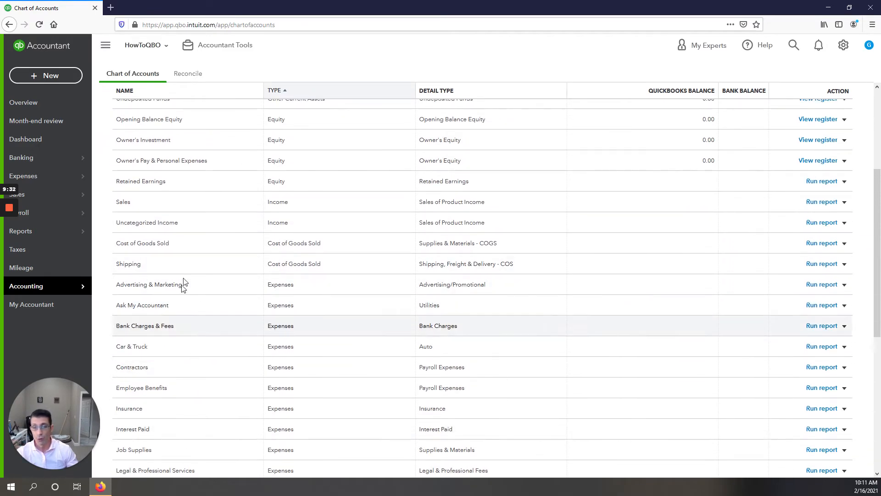
{"action": "scroll", "coordinate": [186, 360], "scroll_direction": "down", "scroll_amount": 5}
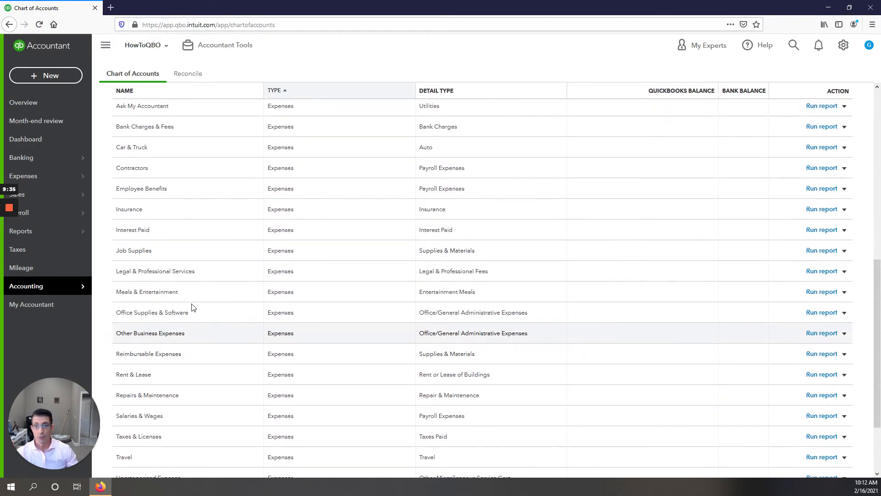
{"action": "scroll", "coordinate": [203, 260], "scroll_direction": "up", "scroll_amount": 10}
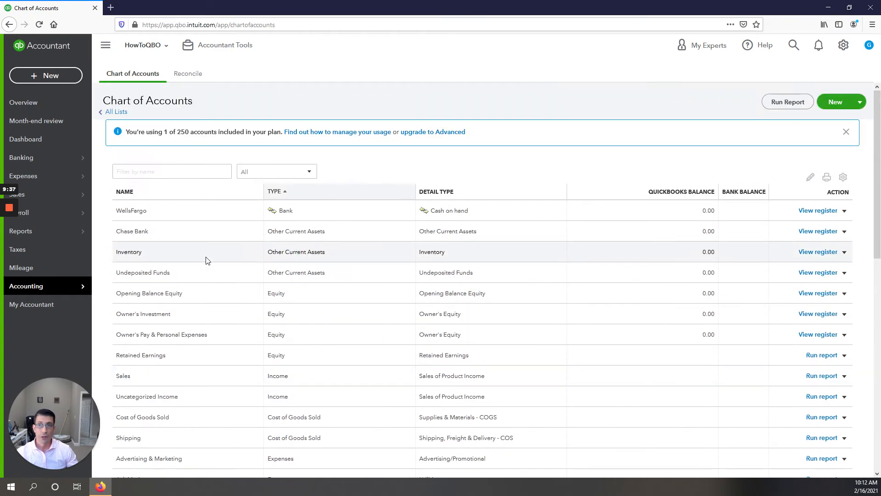
- Set the category of the Facebook bank transaction dated 11/10/2020 to Advertising & Marketing
{"action": "left_click", "coordinate": [54, 159]}
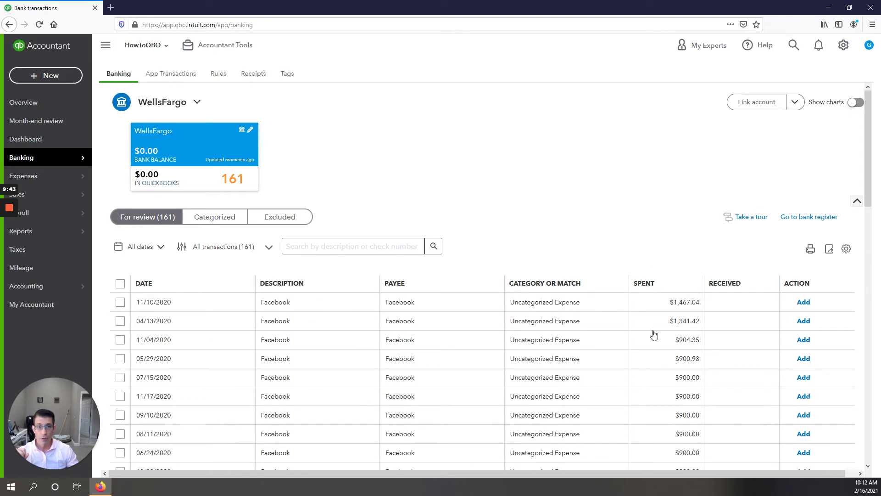
{"action": "left_click", "coordinate": [421, 300]}
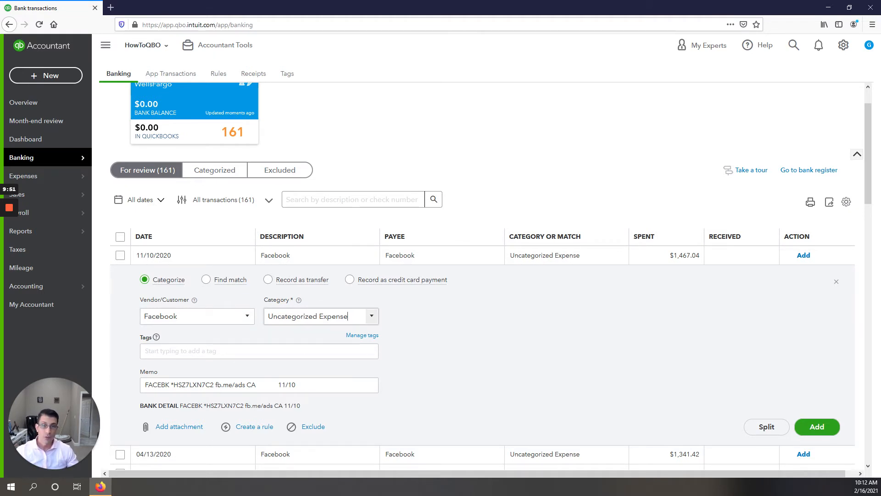
{"action": "left_click", "coordinate": [339, 316]}
{"action": "type", "text": "Advertising & Marketing"}
{"action": "key", "text": "Tab"}
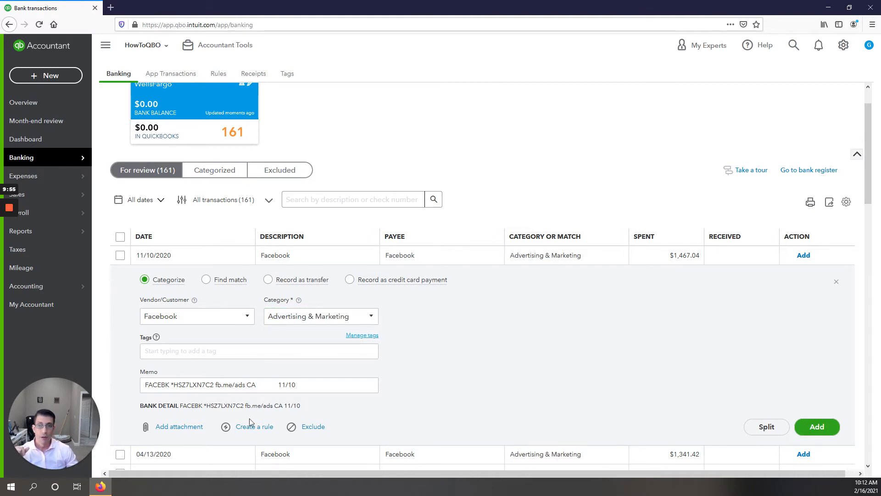
{"action": "scroll", "coordinate": [253, 422], "scroll_direction": "up", "scroll_amount": 1}
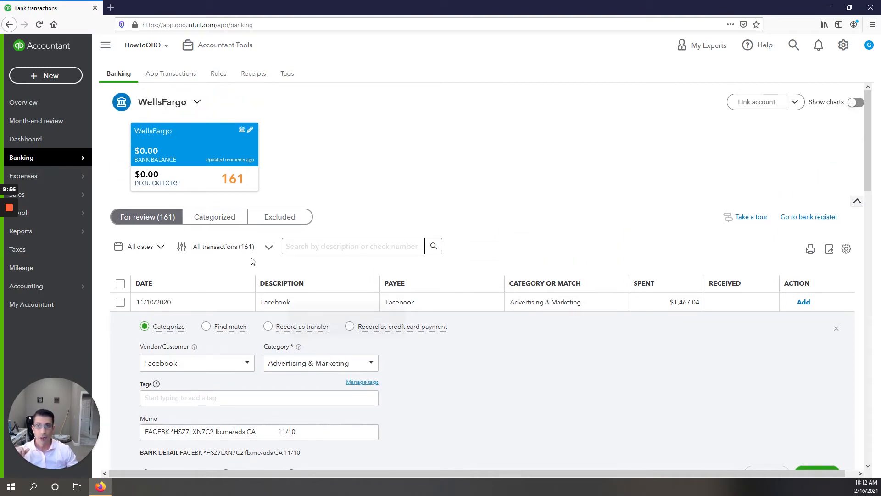
- Create a bank rule named Facebook for transactions whose description contains "facebook"
{"action": "left_click", "coordinate": [216, 79]}
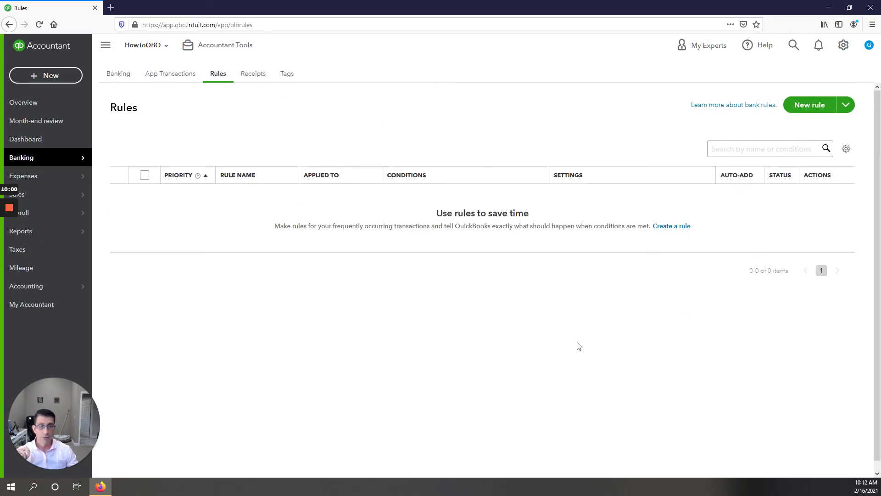
{"action": "left_click", "coordinate": [817, 106]}
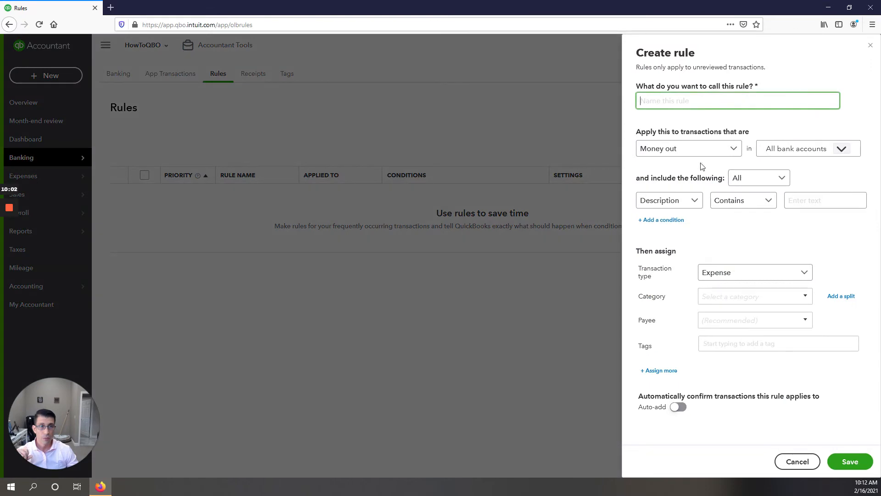
{"action": "type", "text": "Facebook"}
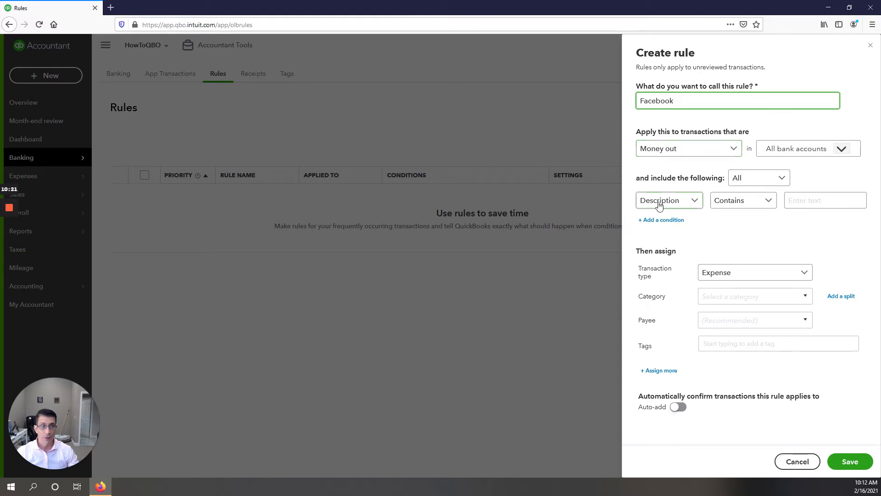
{"action": "left_click", "coordinate": [688, 205]}
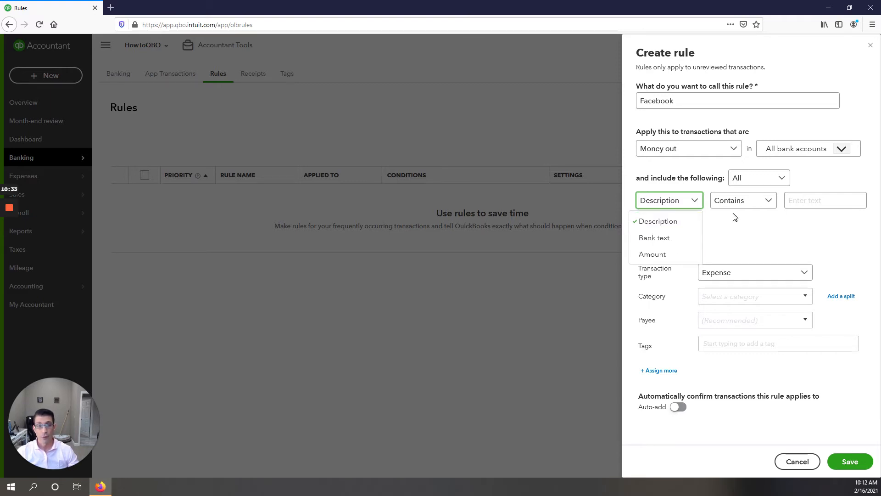
{"action": "left_click", "coordinate": [699, 218]}
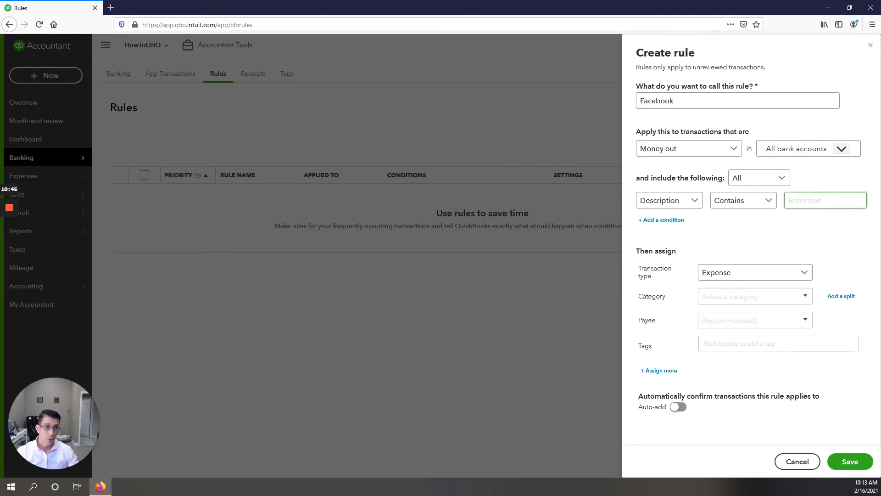
{"action": "left_click", "coordinate": [813, 201]}
{"action": "type", "text": "faceb"}
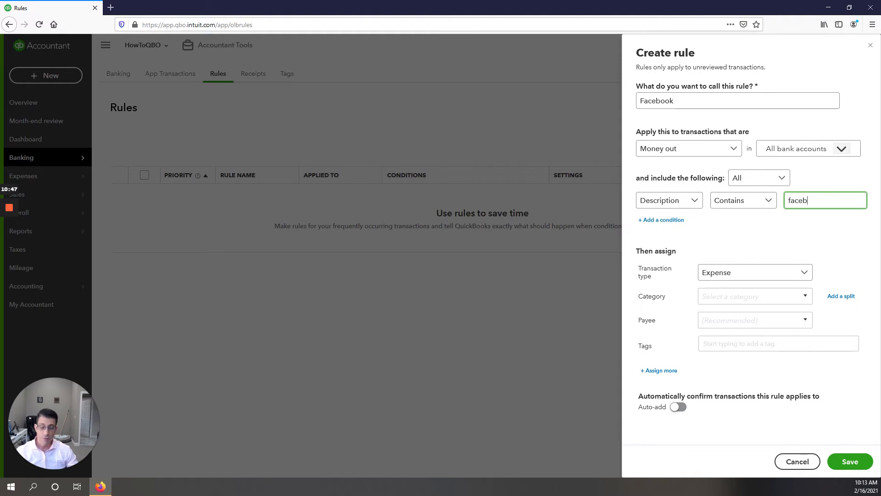
{"action": "type", "text": "ook"}
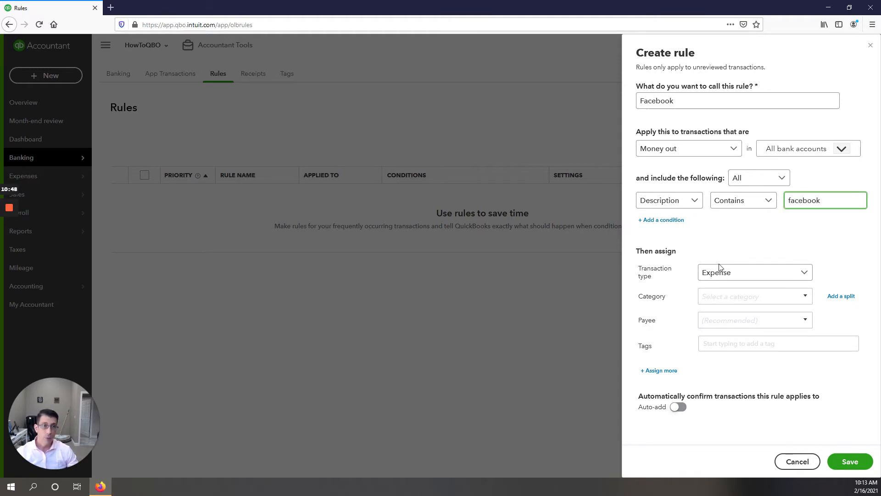
- Assign the Advertising & Marketing category and the payee Facebook in the rule, and save it
{"action": "right_click", "coordinate": [719, 278]}
{"action": "left_click", "coordinate": [709, 296]}
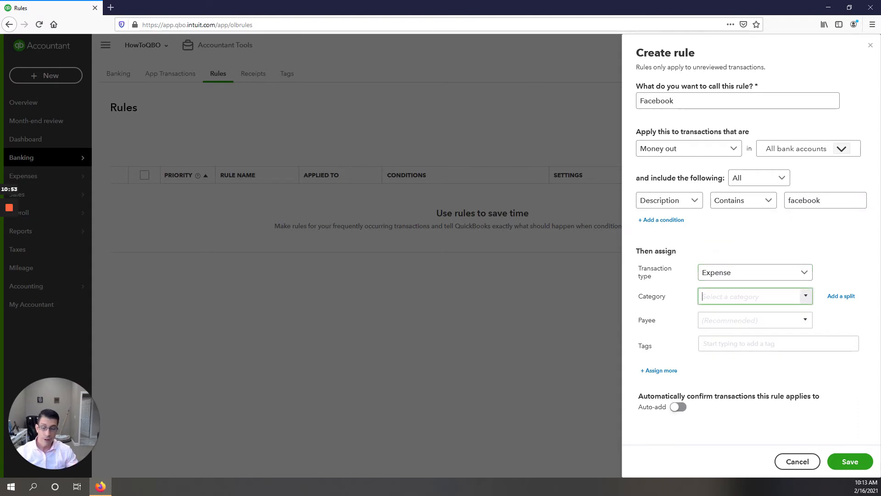
{"action": "type", "text": "ad"}
{"action": "key", "text": "Tab"}
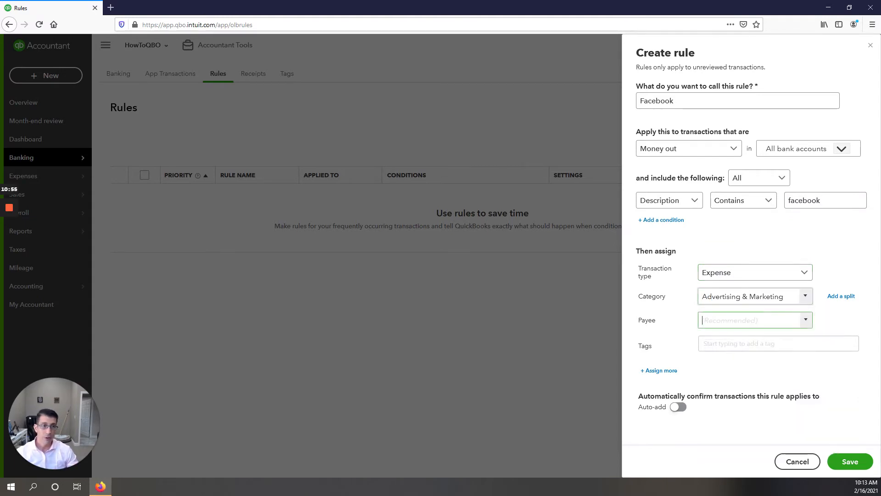
{"action": "type", "text": "fac"}
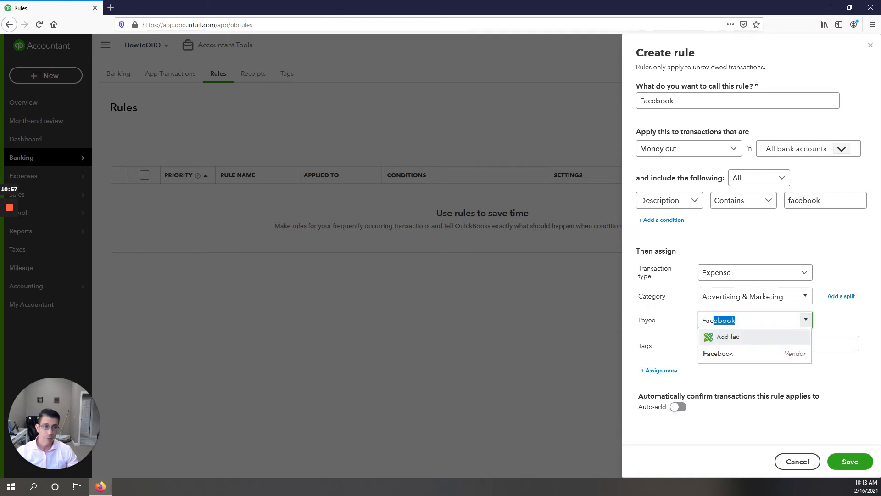
{"action": "key", "text": "Tab"}
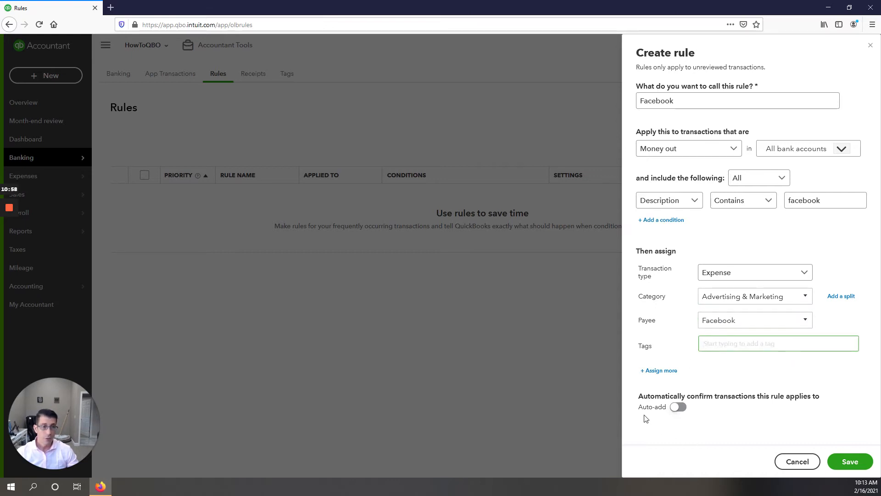
{"action": "left_click_drag", "start_coordinate": [638, 397], "coordinate": [820, 397]}
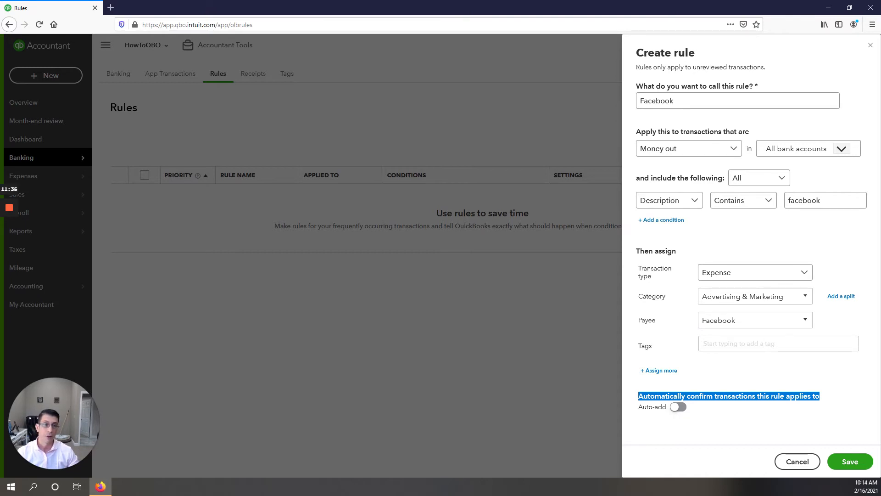
{"action": "left_click", "coordinate": [842, 461]}
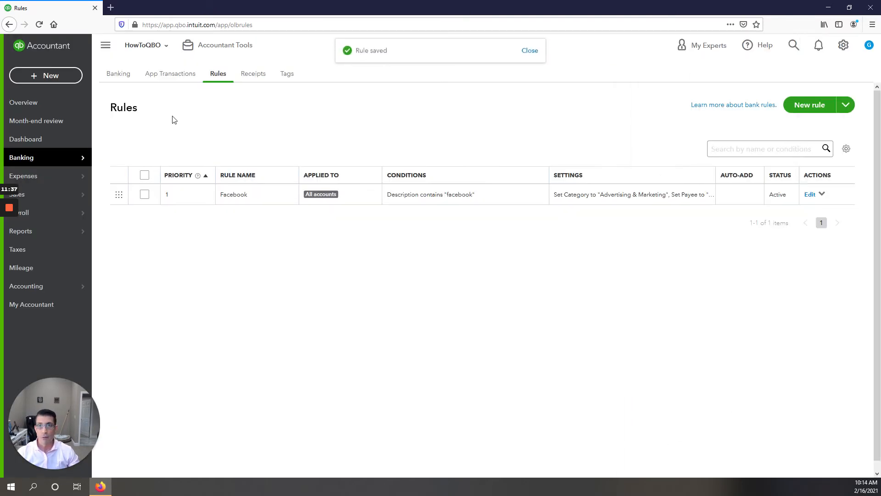
- Return to the bank transactions for review and add the Facebook expenses dated 11/10/2020 and 04/13/2020
{"action": "left_click", "coordinate": [120, 75]}
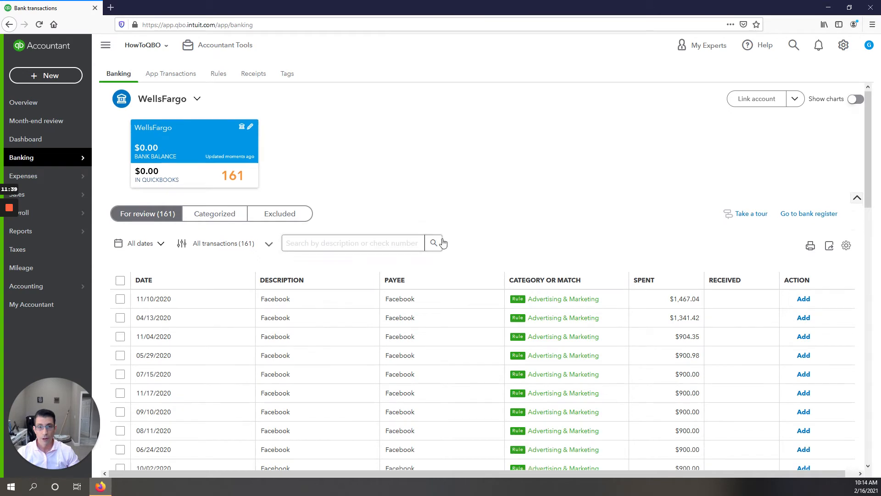
{"action": "scroll", "coordinate": [443, 243], "scroll_direction": "down", "scroll_amount": 2}
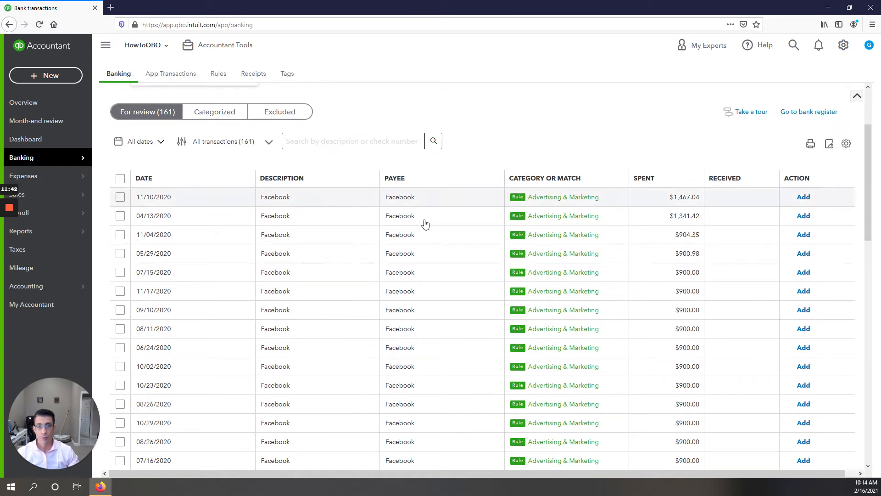
{"action": "scroll", "coordinate": [438, 247], "scroll_direction": "down", "scroll_amount": 5}
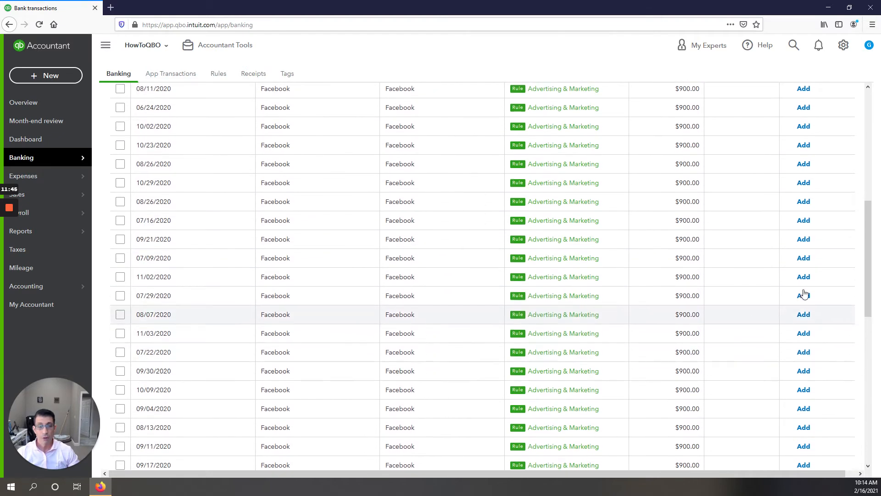
{"action": "scroll", "coordinate": [421, 321], "scroll_direction": "up", "scroll_amount": 7}
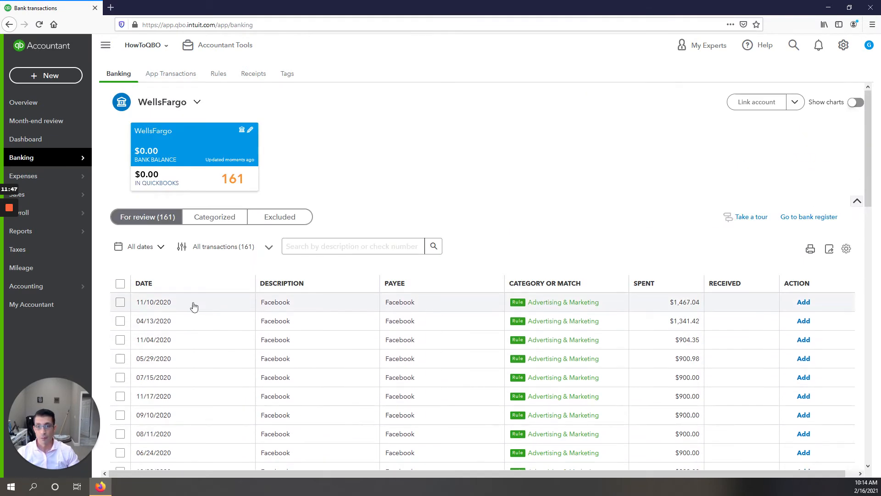
{"action": "left_click", "coordinate": [120, 302]}
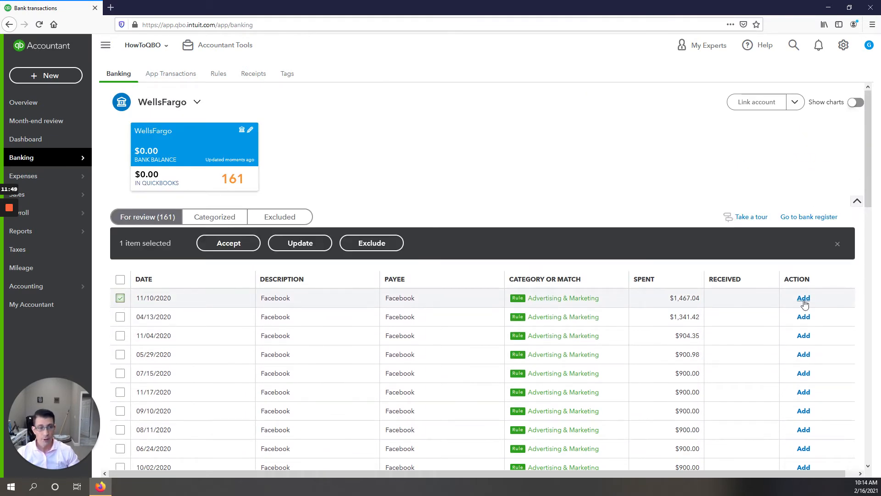
{"action": "left_click", "coordinate": [804, 302]}
{"action": "left_click", "coordinate": [120, 302]}
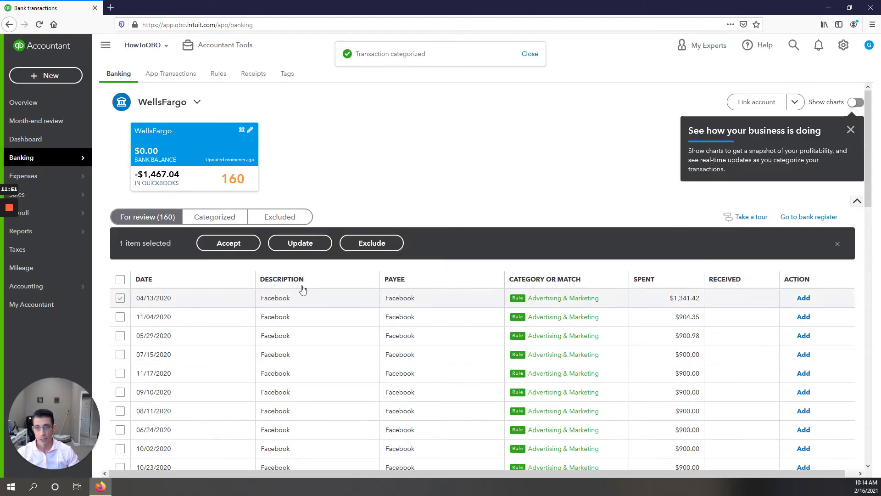
{"action": "left_click", "coordinate": [803, 299]}
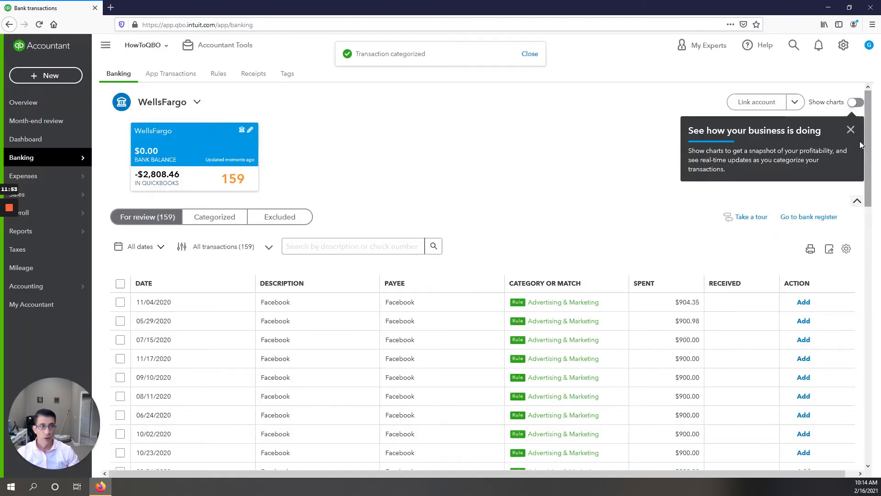
- Accept the Facebook transactions dated 11/04/2020, 05/29/2020 and 07/15/2020 together as a batch
{"action": "left_click", "coordinate": [120, 302]}
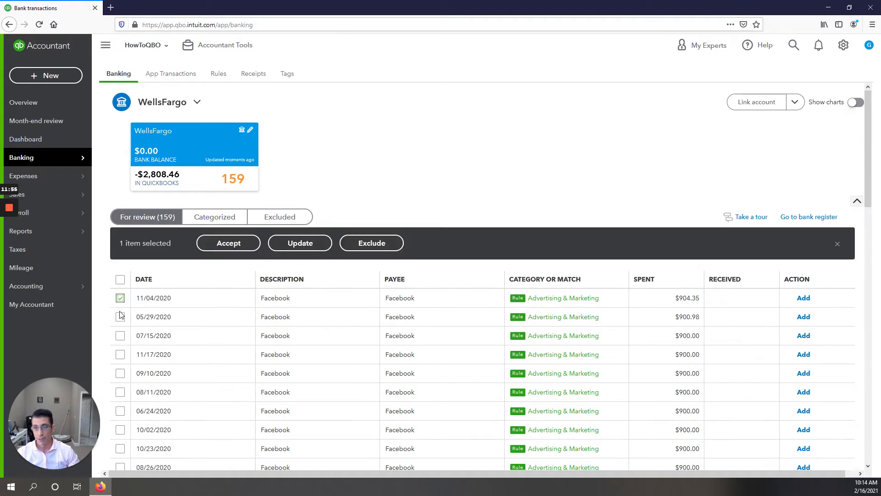
{"action": "left_click", "coordinate": [121, 317]}
{"action": "left_click", "coordinate": [120, 335]}
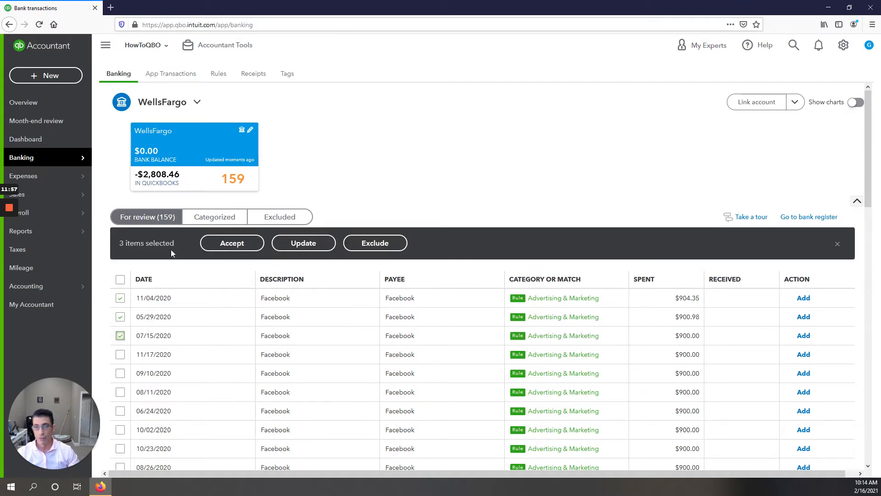
{"action": "left_click", "coordinate": [225, 244]}
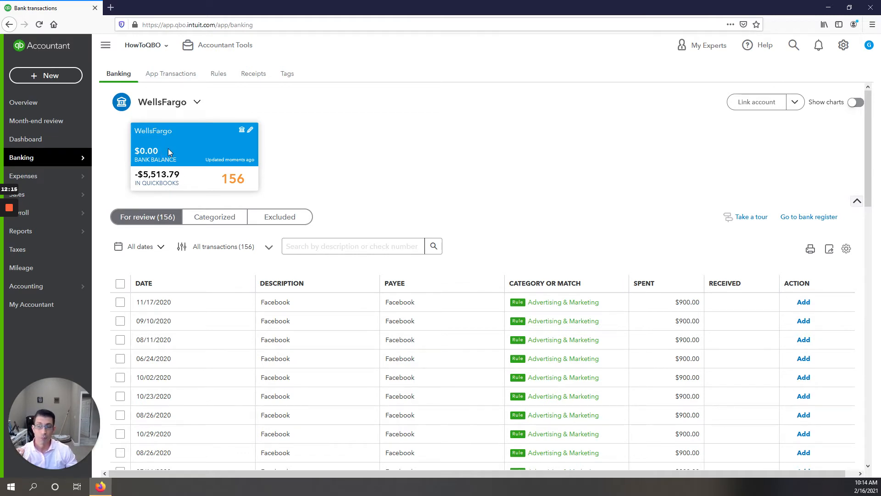
- Compare the WellsFargo account's bank balance with its balance in QuickBooks
{"action": "left_click_drag", "start_coordinate": [168, 148], "coordinate": [137, 149]}
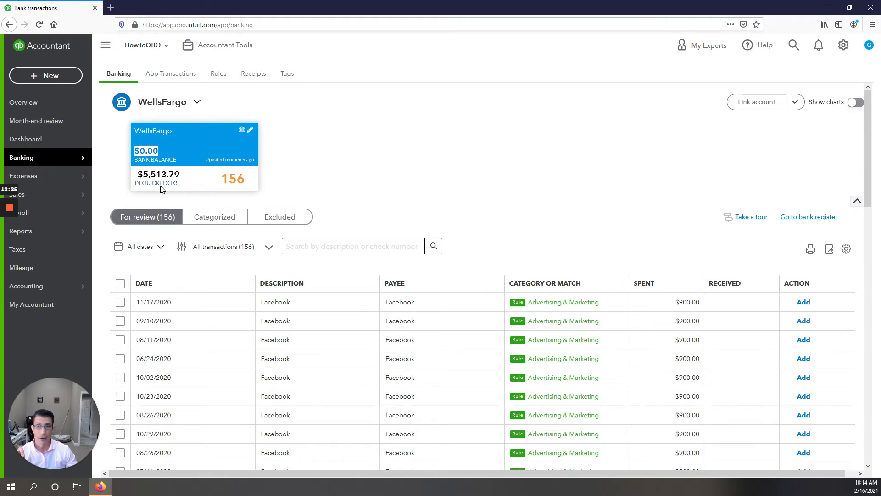
{"action": "left_click_drag", "start_coordinate": [193, 178], "coordinate": [142, 179]}
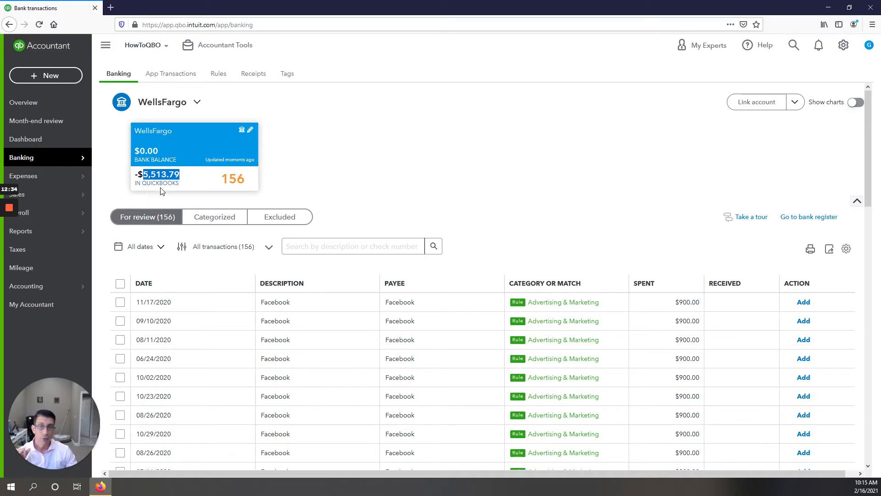
{"action": "left_click", "coordinate": [141, 185]}
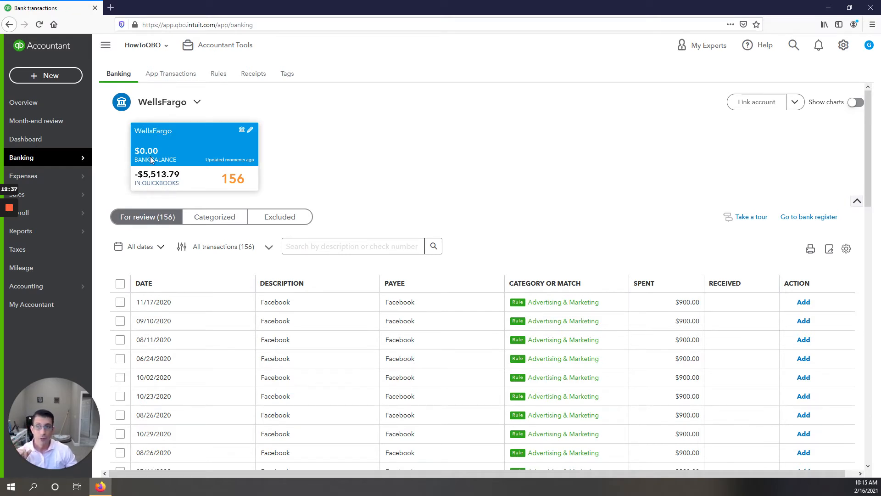
{"action": "left_click_drag", "start_coordinate": [180, 175], "coordinate": [134, 180]}
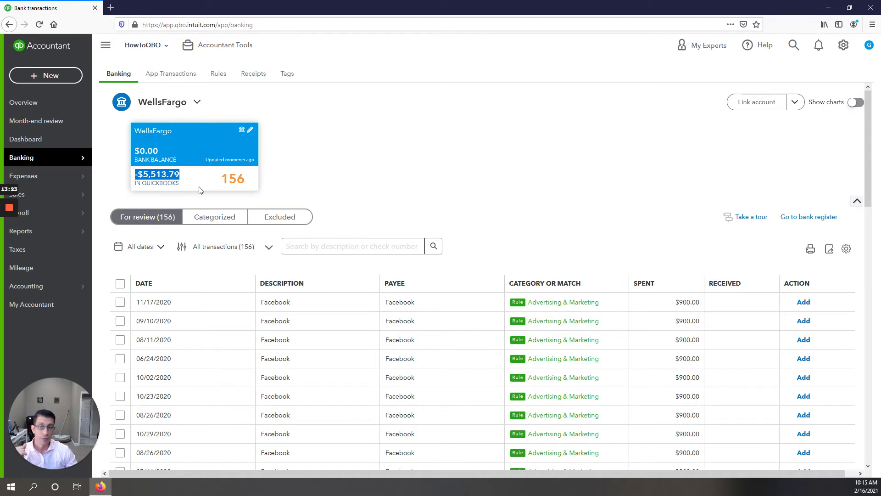
- Go to page 3 of the transactions for review and expand the ClickFunnels transaction dated 09/18/2020
{"action": "scroll", "coordinate": [340, 317], "scroll_direction": "down", "scroll_amount": 4}
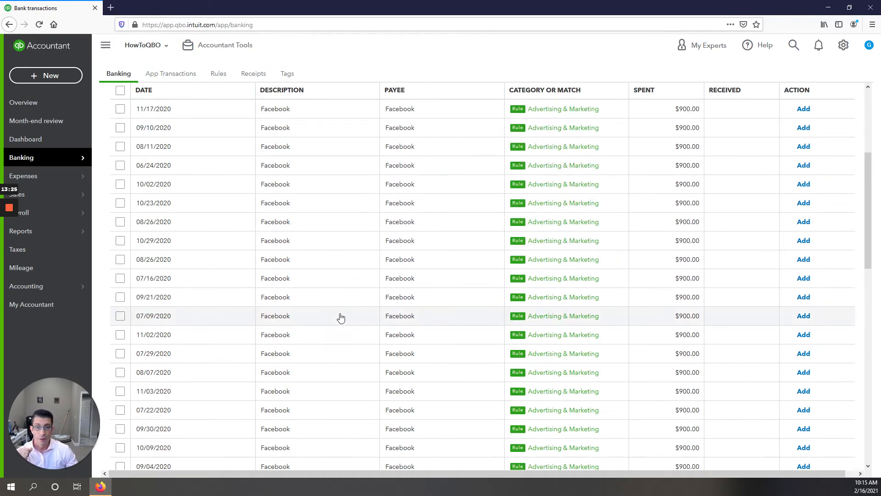
{"action": "scroll", "coordinate": [340, 317], "scroll_direction": "down", "scroll_amount": 10}
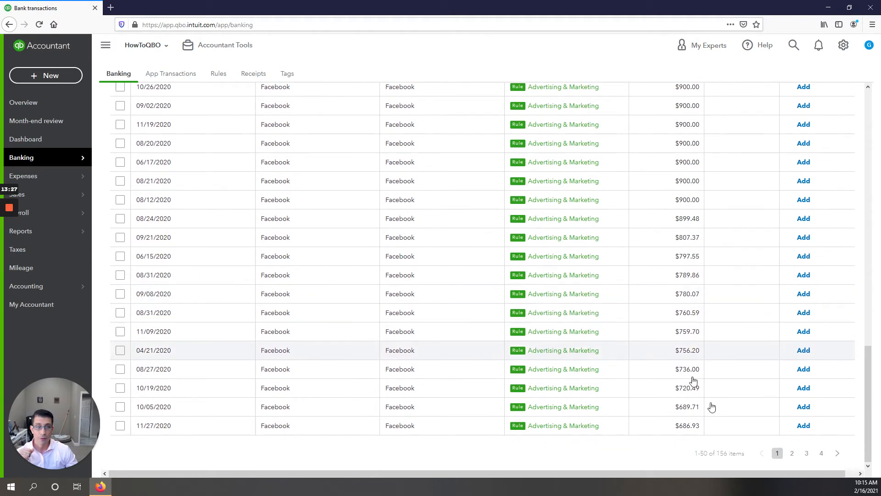
{"action": "left_click", "coordinate": [807, 454]}
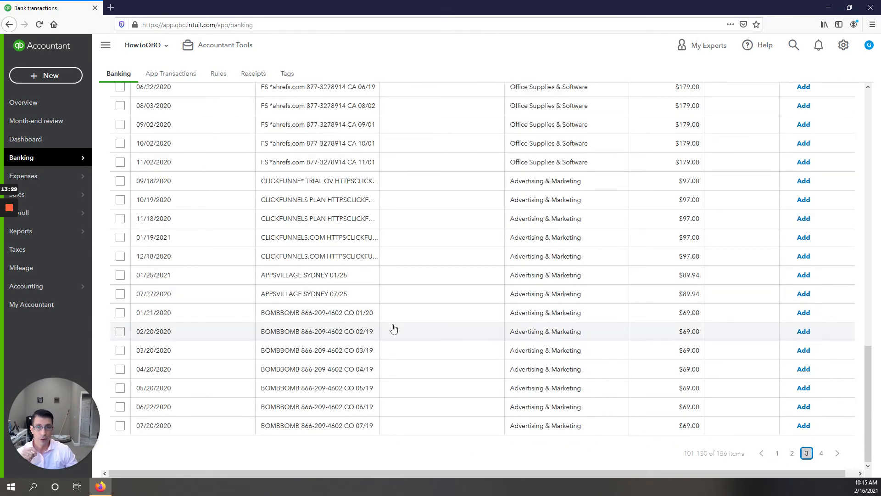
{"action": "left_click", "coordinate": [191, 187]}
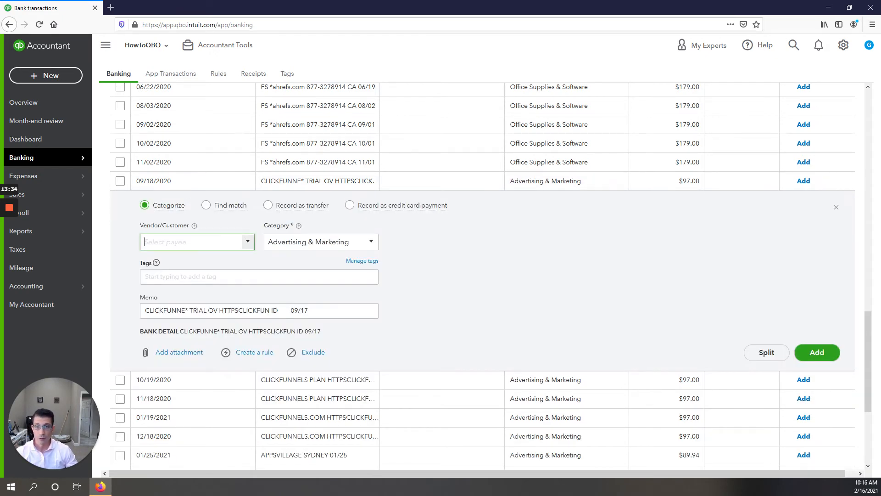
{"action": "type", "text": "Click"}
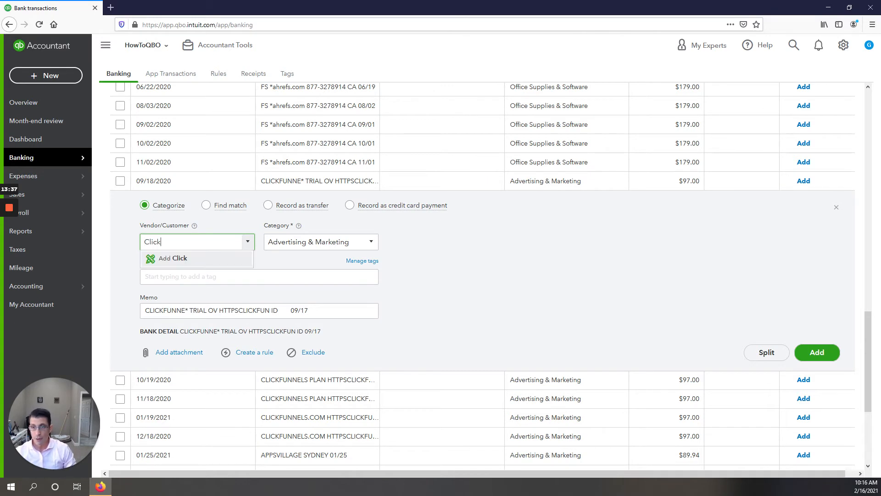
{"action": "key", "text": "BackSpace"}
{"action": "key", "text": "BackSpace"}
{"action": "key", "text": "BackSpace"}
{"action": "key", "text": "BackSpace"}
{"action": "key", "text": "BackSpace"}
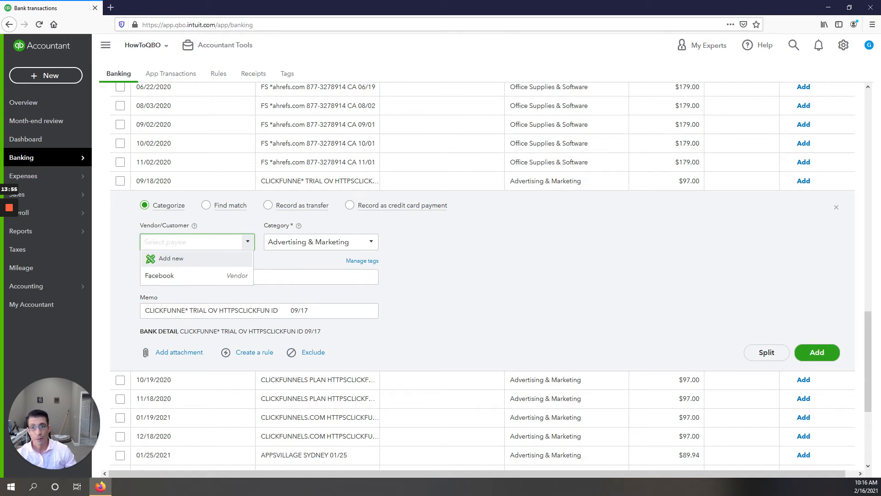
- Create ClickFunnel as a new vendor on the ClickFunnels transaction dated 09/18/2020 and add the transaction under Advertising & Marketing
{"action": "left_click_drag", "start_coordinate": [162, 225], "coordinate": [187, 225]}
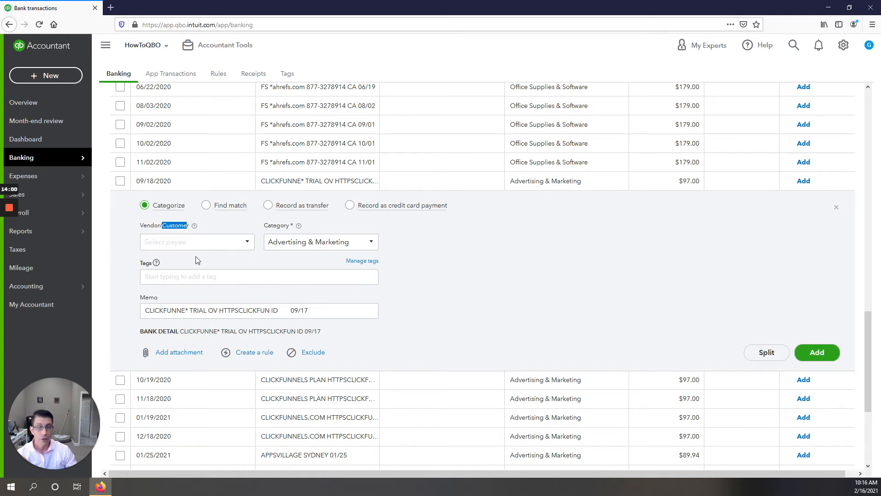
{"action": "left_click", "coordinate": [844, 45]}
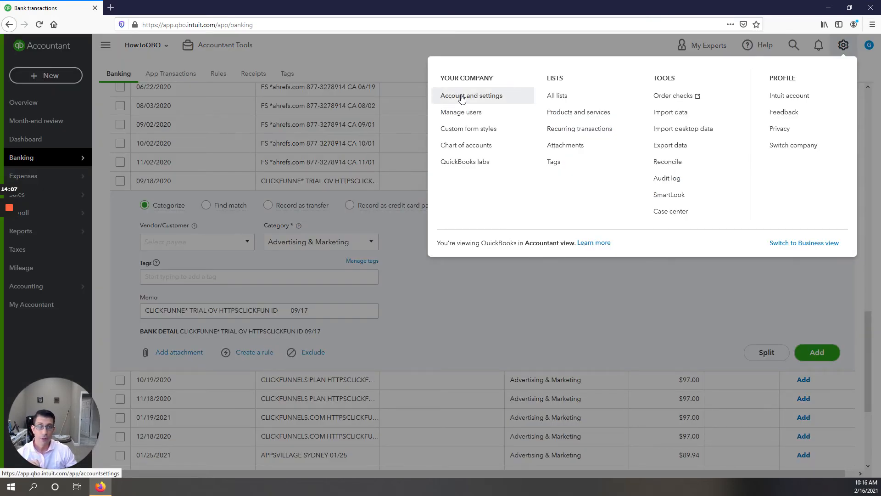
{"action": "left_click", "coordinate": [164, 243]}
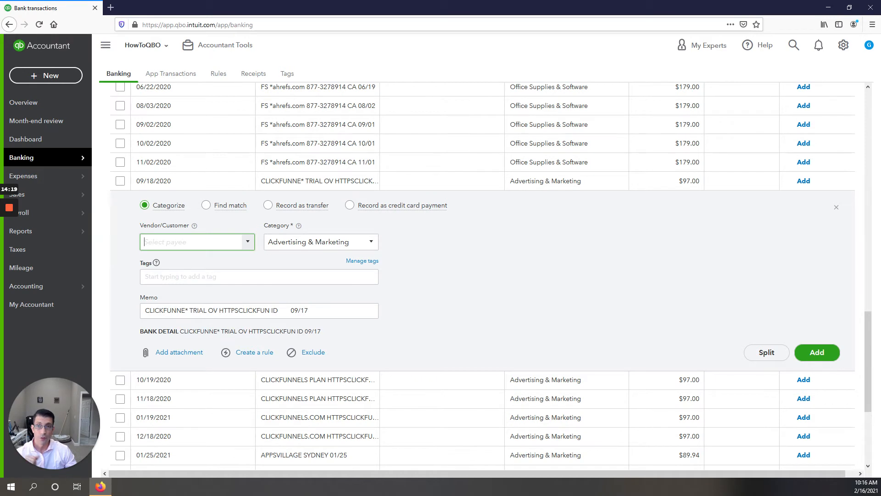
{"action": "type", "text": "Click"}
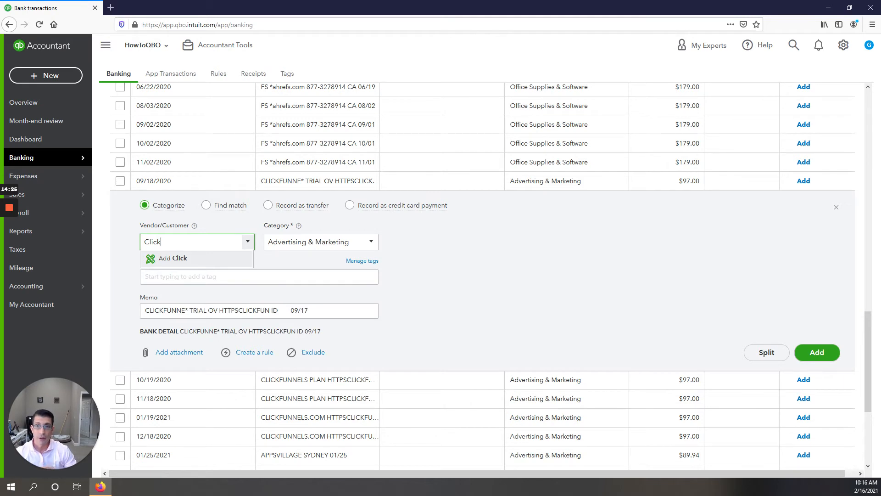
{"action": "type", "text": "Funnel"}
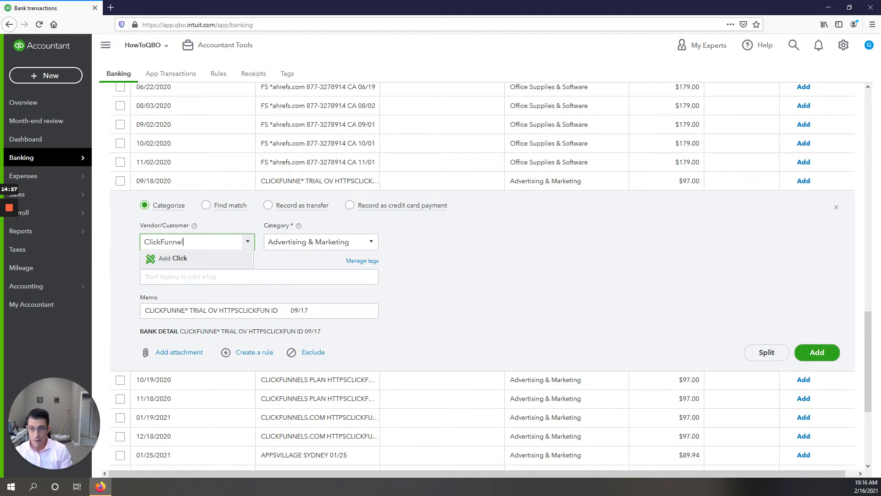
{"action": "key", "text": "Return"}
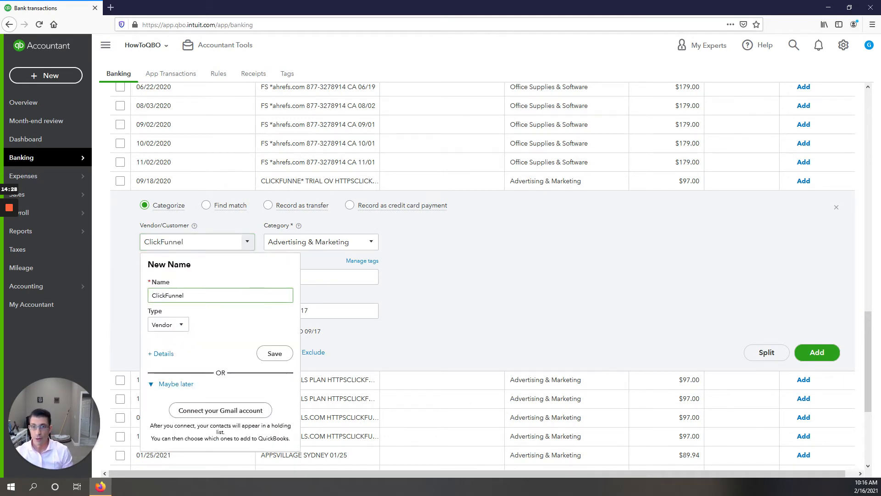
{"action": "left_click", "coordinate": [176, 326]}
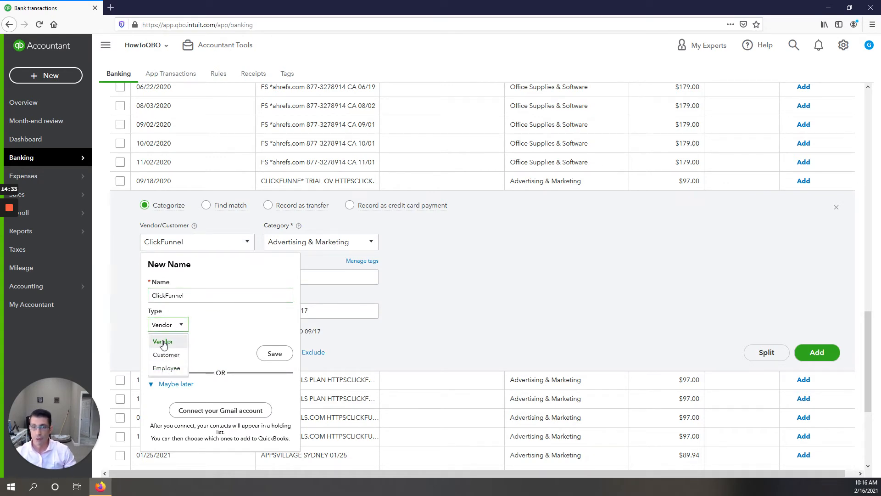
{"action": "left_click", "coordinate": [164, 344]}
{"action": "left_click", "coordinate": [270, 357]}
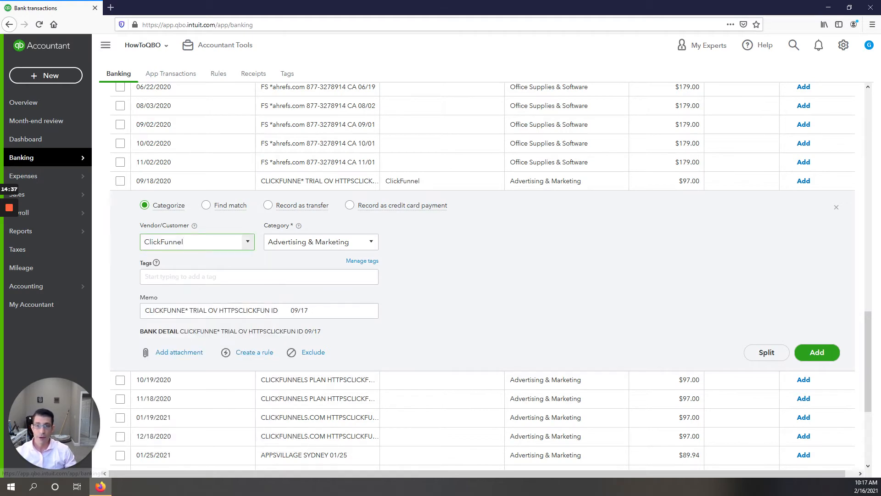
{"action": "left_click", "coordinate": [818, 352]}
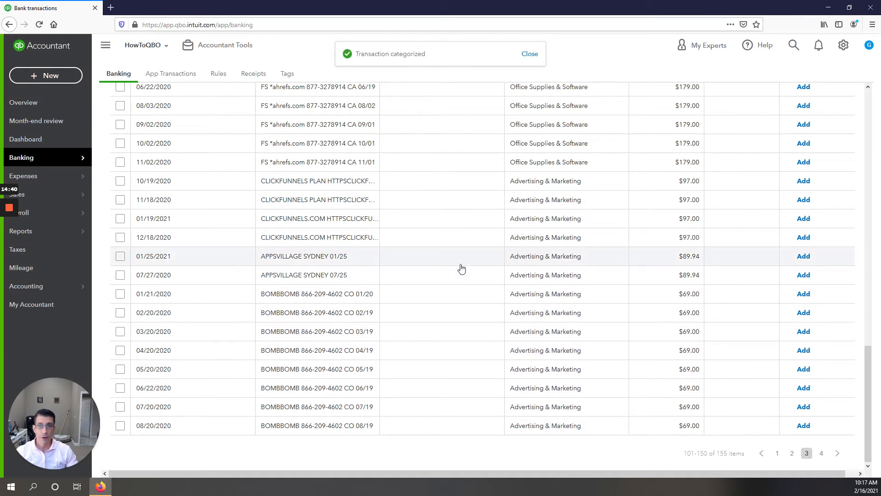
- Assign the vendor ClickFunnel to the ClickFunnels transaction dated 10/19/2020 and add it
{"action": "left_click", "coordinate": [384, 182]}
{"action": "type", "text": "ClickFunnel"}
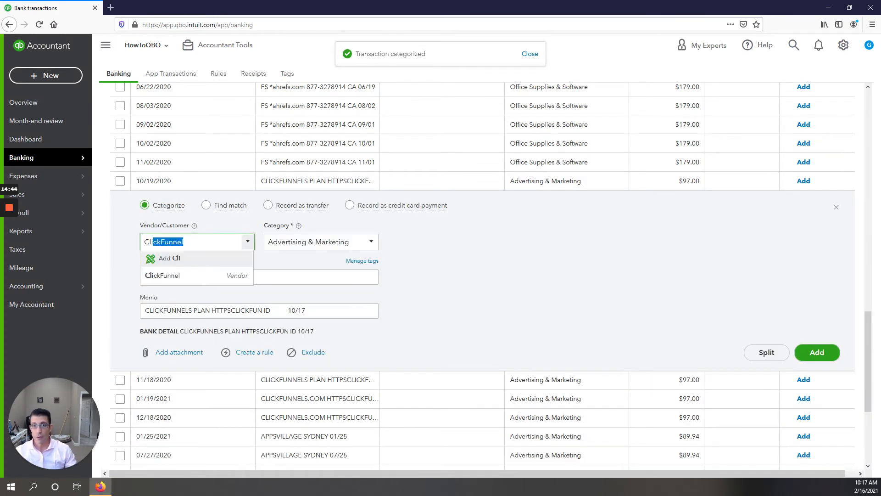
{"action": "key", "text": "Tab"}
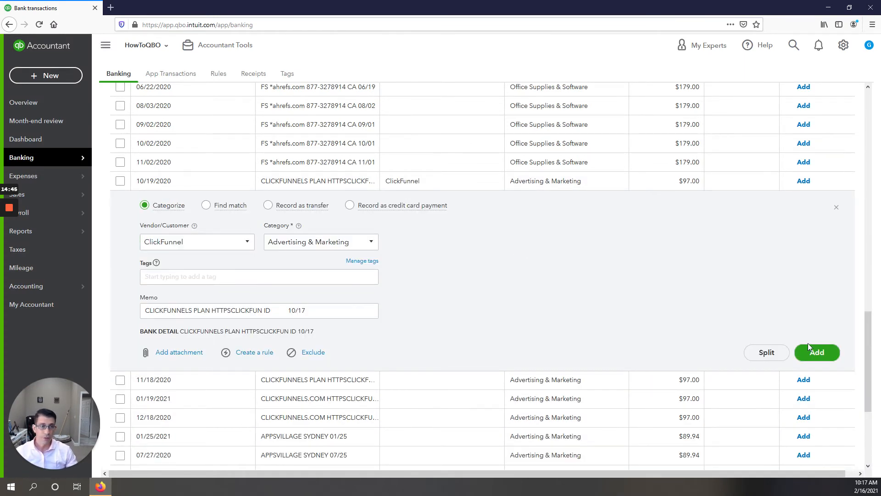
{"action": "left_click", "coordinate": [820, 352]}
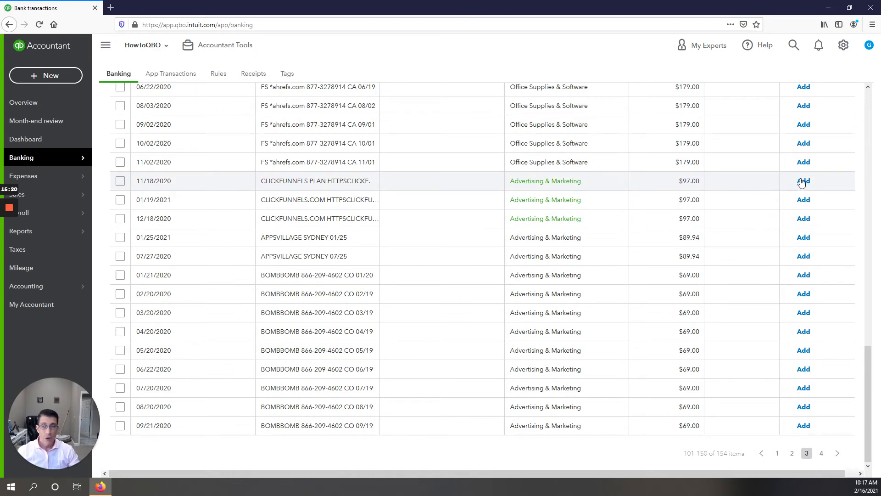
- Assign the vendor ClickFunnel to the transaction dated 11/18/2020 and collapse its details without adding it
{"action": "left_click", "coordinate": [489, 181]}
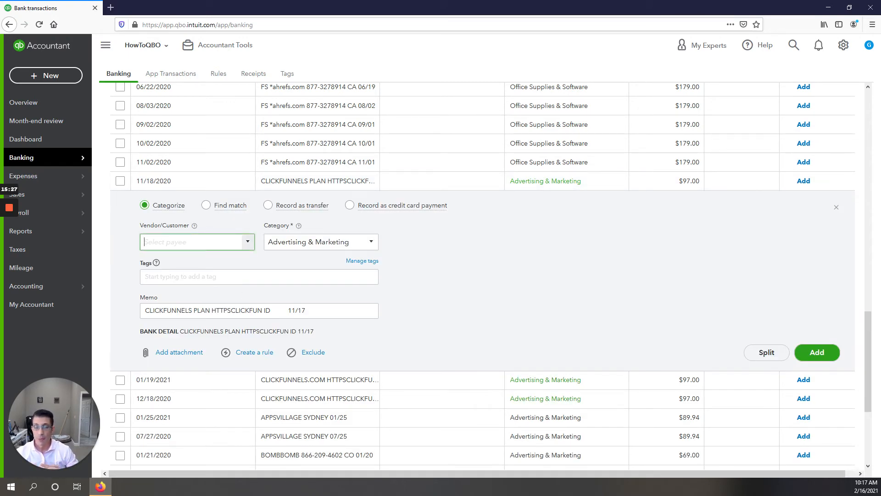
{"action": "type", "text": "ClickFunnel"}
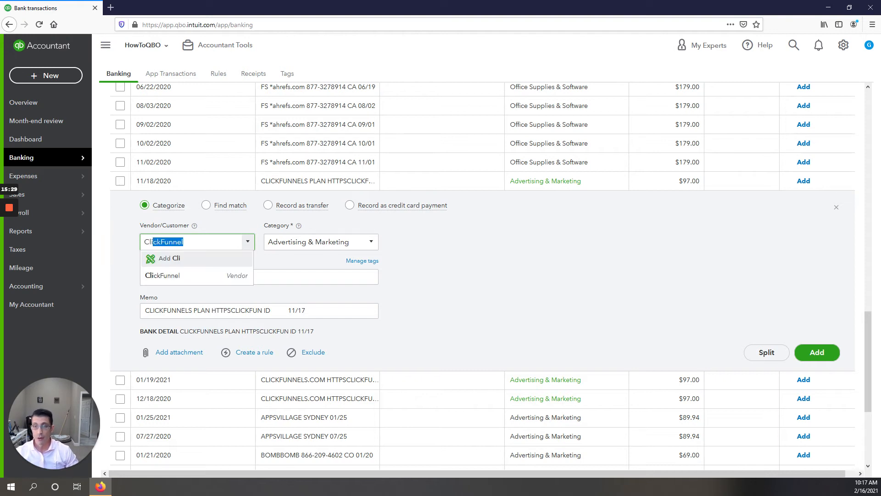
{"action": "key", "text": "Tab"}
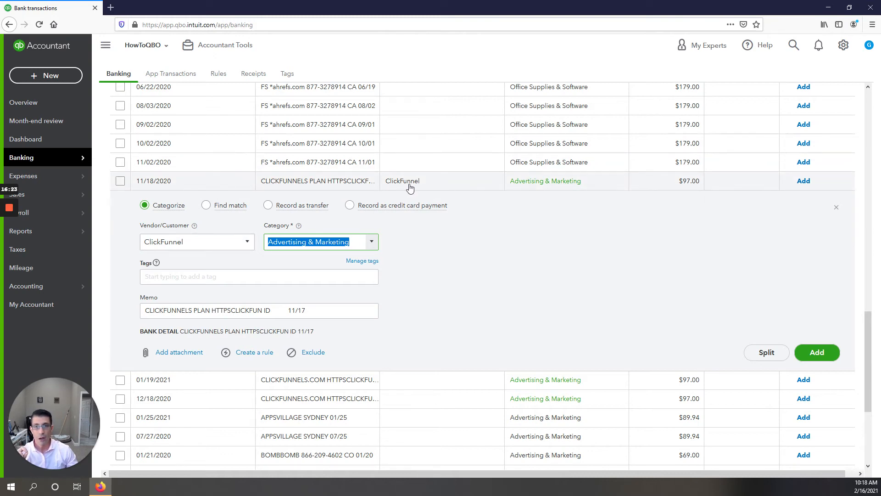
{"action": "left_click_drag", "start_coordinate": [410, 187], "coordinate": [389, 191]}
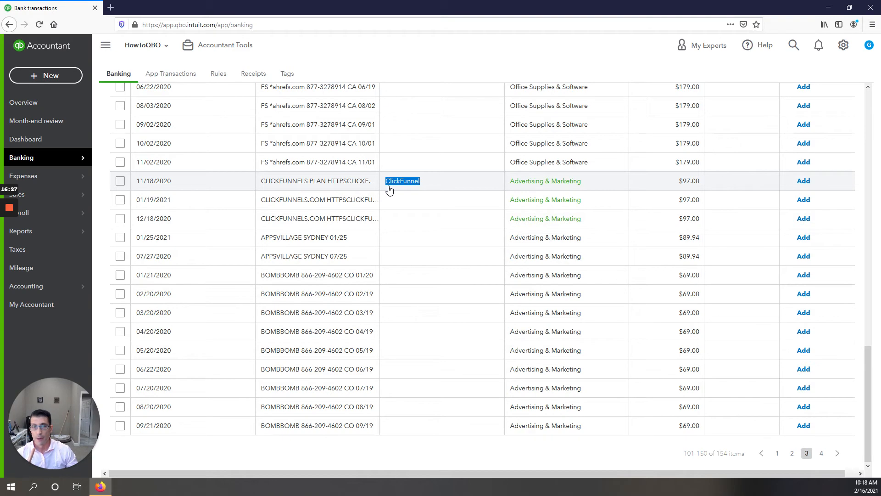
- Add the $300.00 Facebook transaction dated 07/22/2020 and the ClickFunnels transaction dated 11/18/2020
{"action": "scroll", "coordinate": [411, 206], "scroll_direction": "up", "scroll_amount": 8}
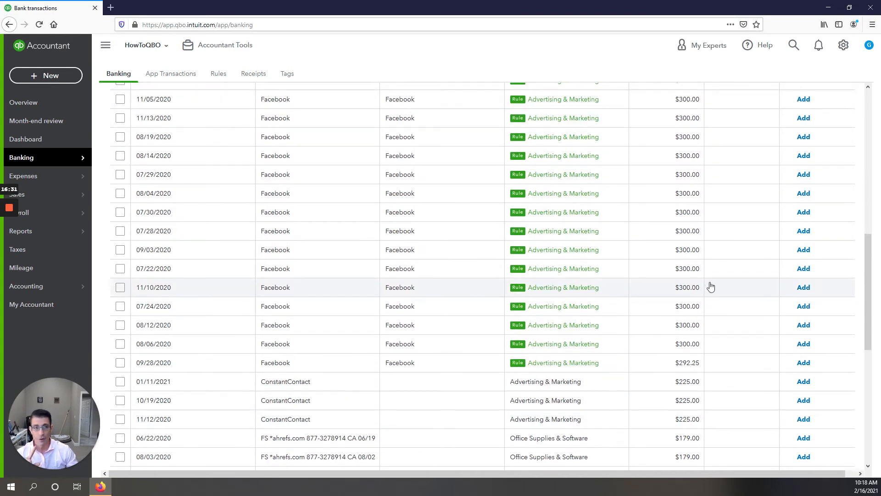
{"action": "left_click", "coordinate": [803, 269]}
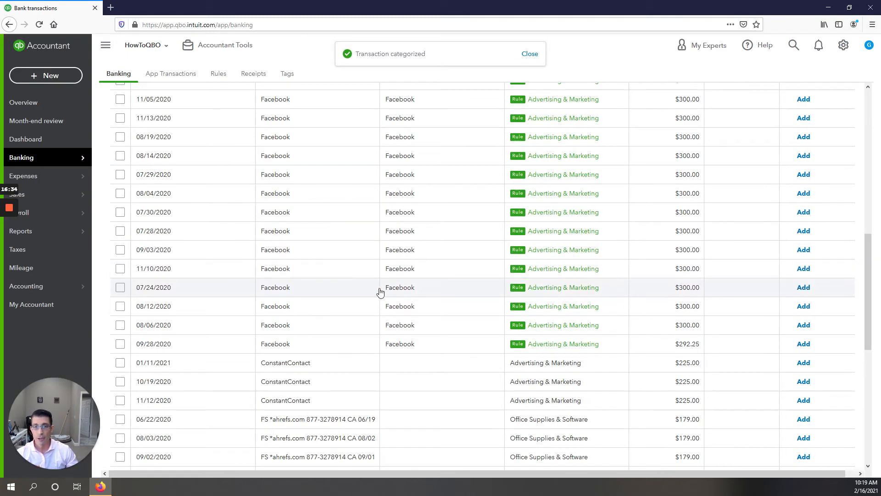
{"action": "scroll", "coordinate": [425, 290], "scroll_direction": "down", "scroll_amount": 5}
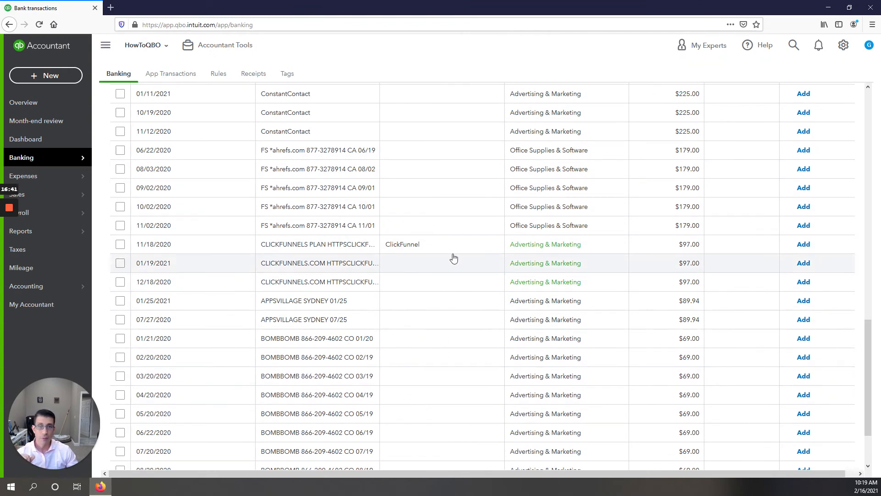
{"action": "left_click", "coordinate": [798, 247]}
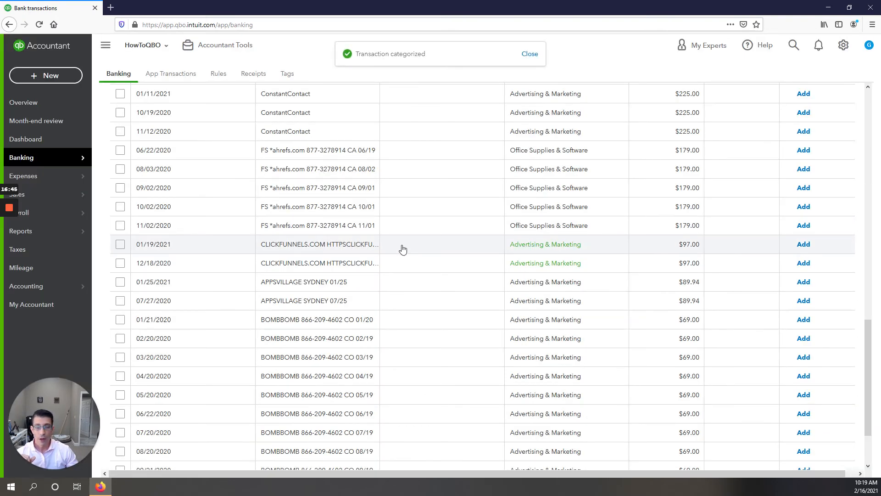
- Assign the vendor ClickFunnel to the ClickFunnels transaction dated 01/19/2021 and add it
{"action": "left_click", "coordinate": [402, 246]}
{"action": "left_click", "coordinate": [197, 306]}
{"action": "type", "text": "ClickFunnel"}
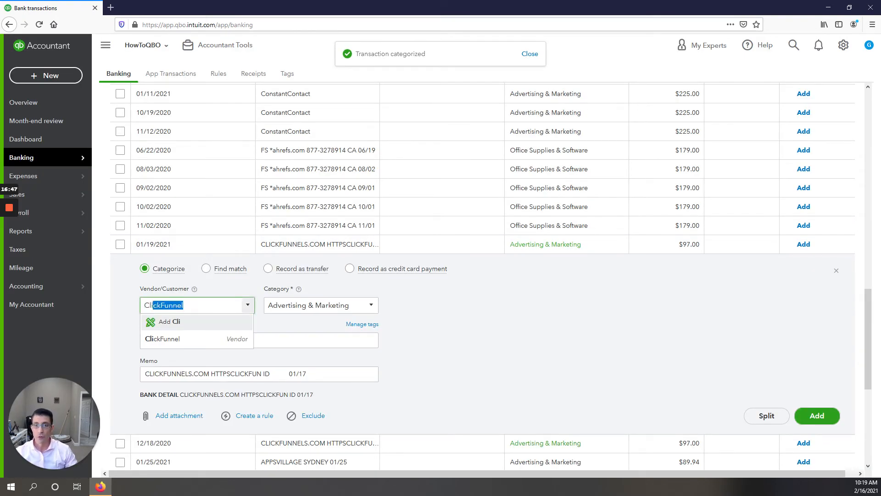
{"action": "key", "text": "Tab"}
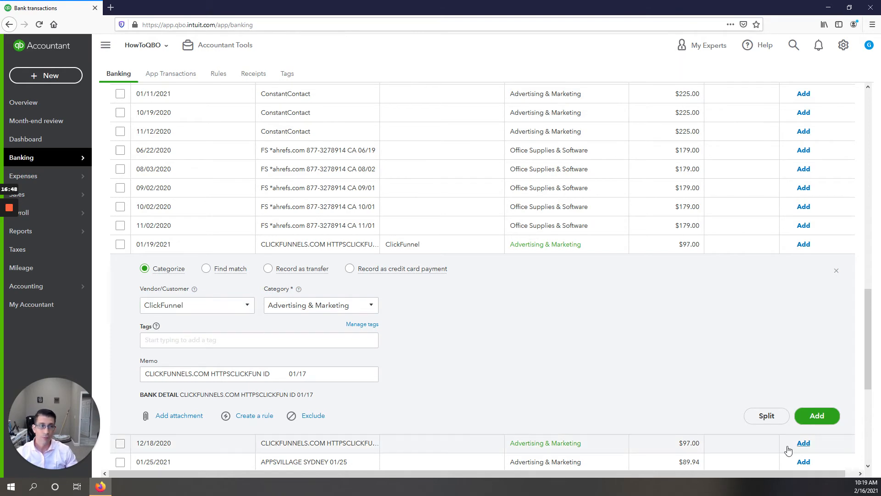
{"action": "left_click", "coordinate": [817, 418]}
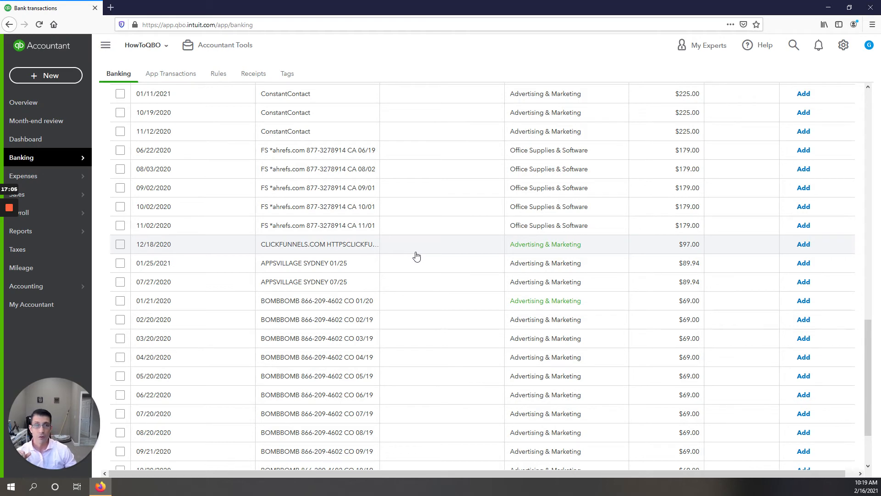
- Review the company's account settings, examining the Company details and the Advanced options for automation and other preferences
{"action": "scroll", "coordinate": [416, 257], "scroll_direction": "up", "scroll_amount": 15}
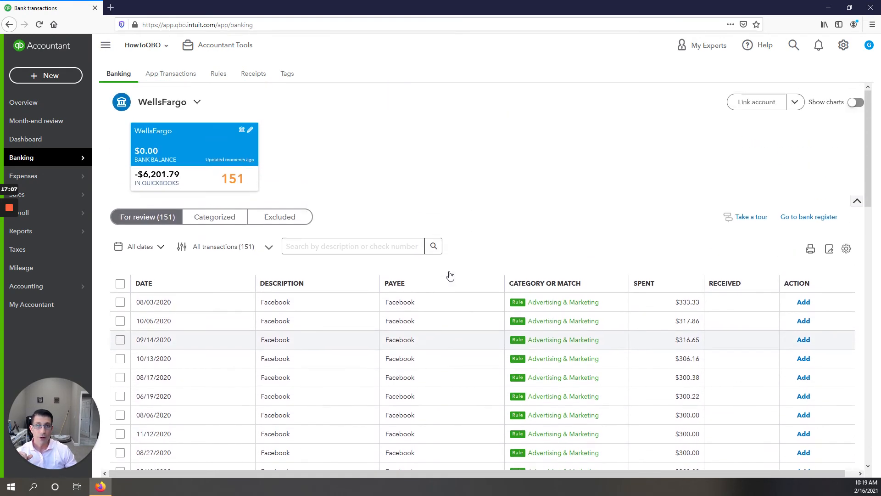
{"action": "left_click", "coordinate": [844, 45]}
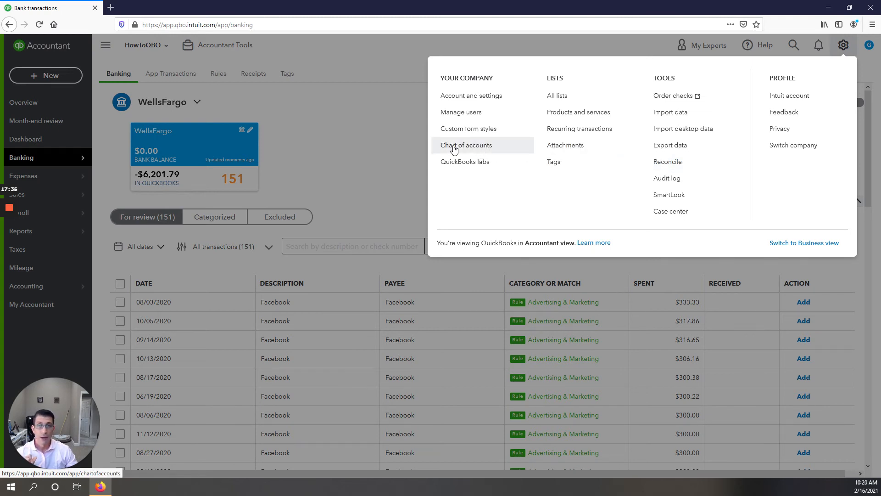
{"action": "left_click", "coordinate": [469, 95]}
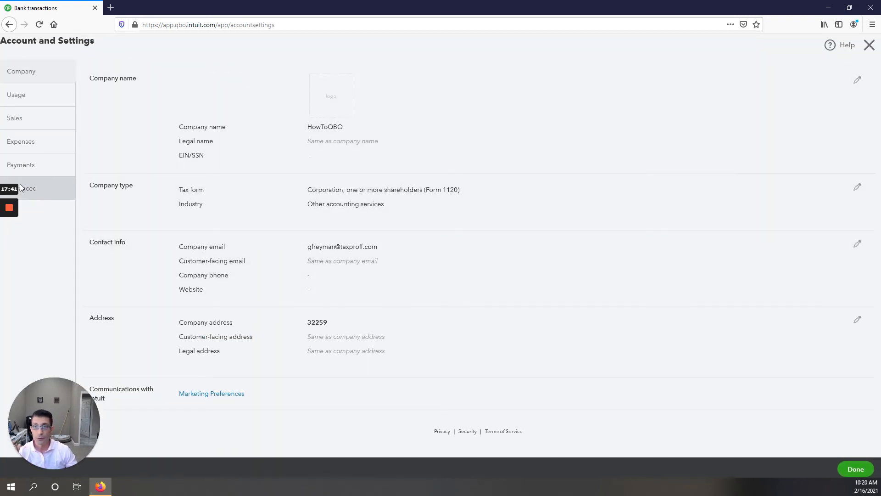
{"action": "left_click", "coordinate": [37, 192]}
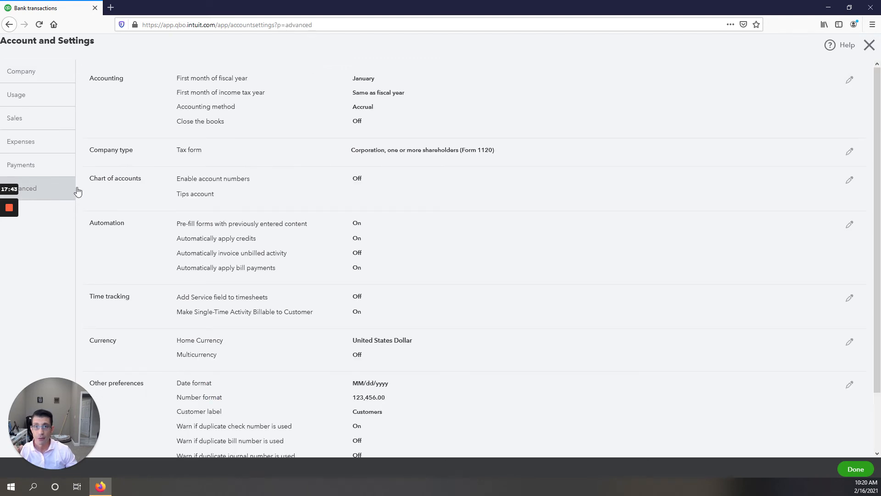
{"action": "left_click", "coordinate": [223, 243]}
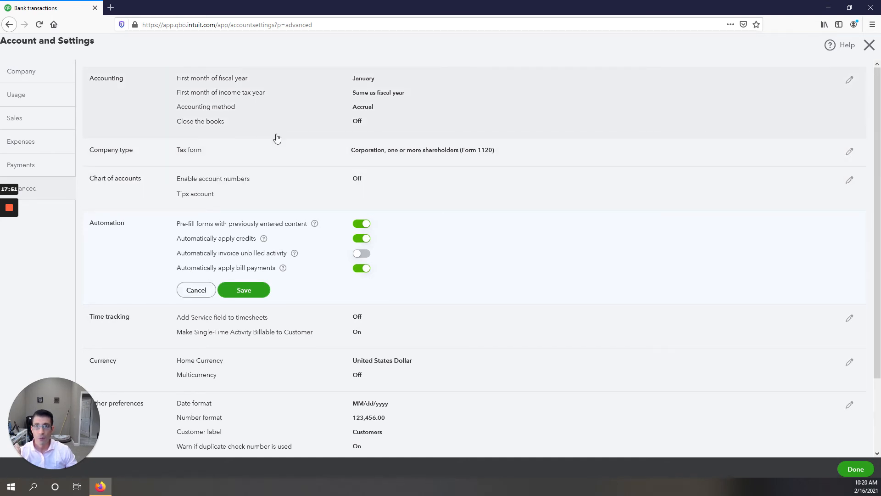
{"action": "scroll", "coordinate": [312, 395], "scroll_direction": "down", "scroll_amount": 2}
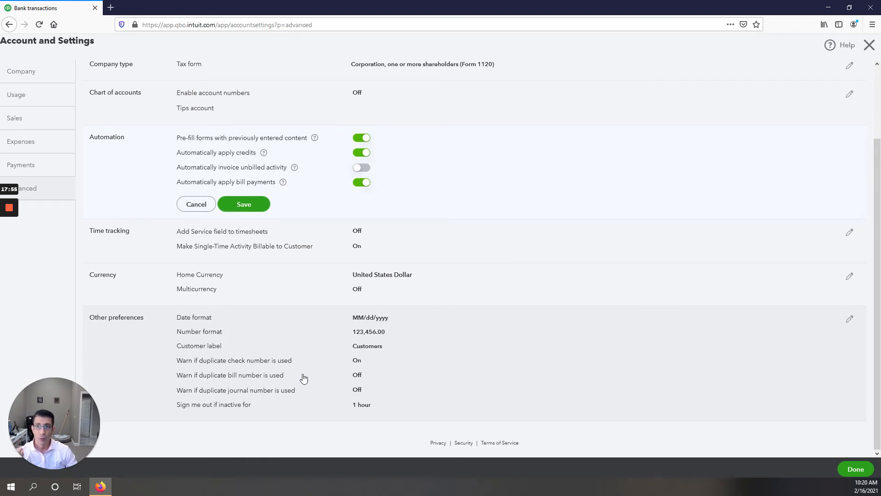
{"action": "left_click", "coordinate": [40, 74]}
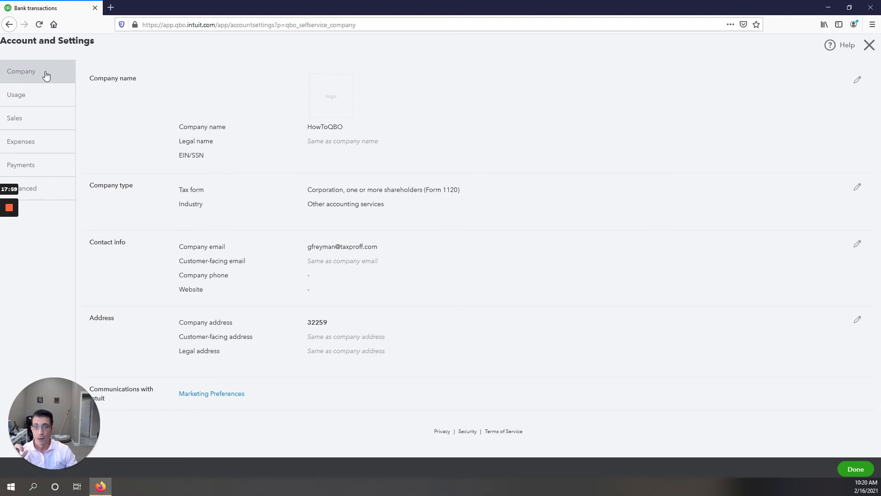
{"action": "left_click", "coordinate": [57, 196]}
{"action": "scroll", "coordinate": [193, 321], "scroll_direction": "down", "scroll_amount": 2}
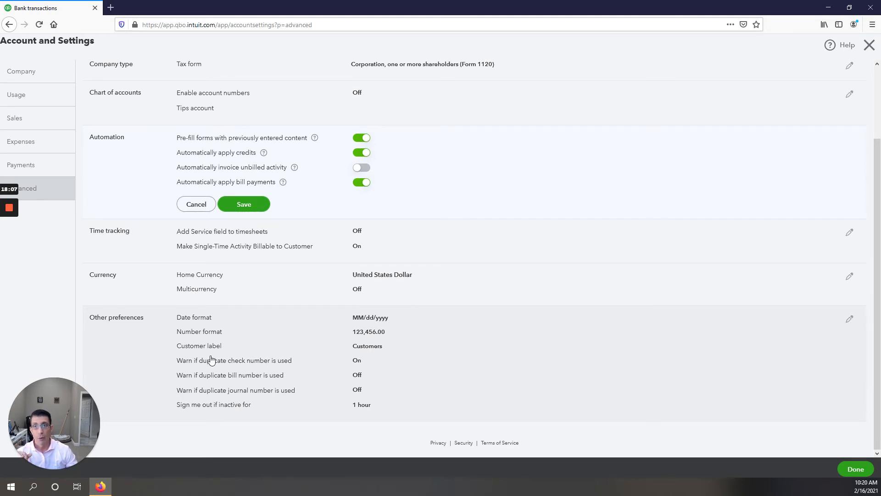
{"action": "scroll", "coordinate": [211, 360], "scroll_direction": "up", "scroll_amount": 2}
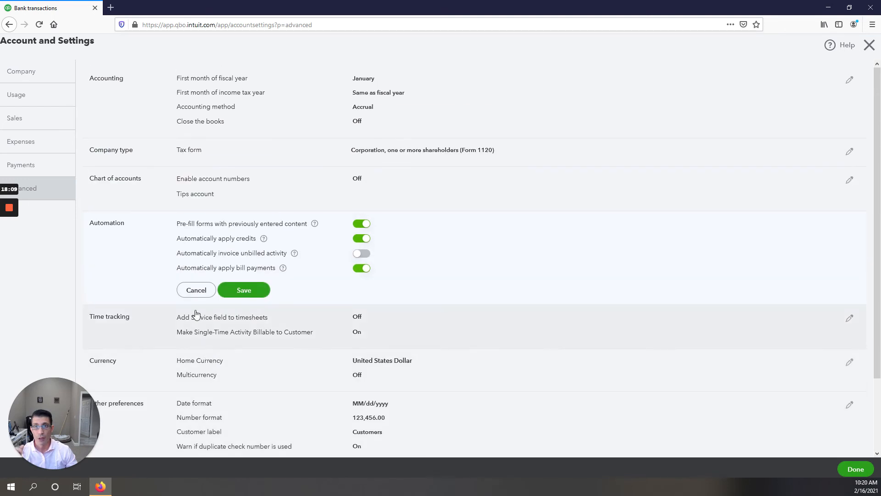
- Turn on closing the books with a closing date of 12/31/2020 and save the accounting settings
{"action": "left_click", "coordinate": [202, 131]}
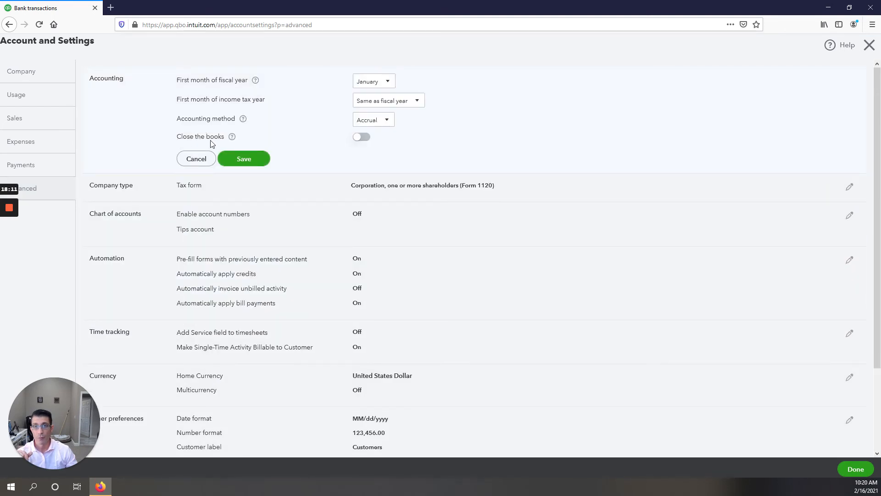
{"action": "left_click", "coordinate": [361, 137]}
{"action": "left_click", "coordinate": [220, 163]}
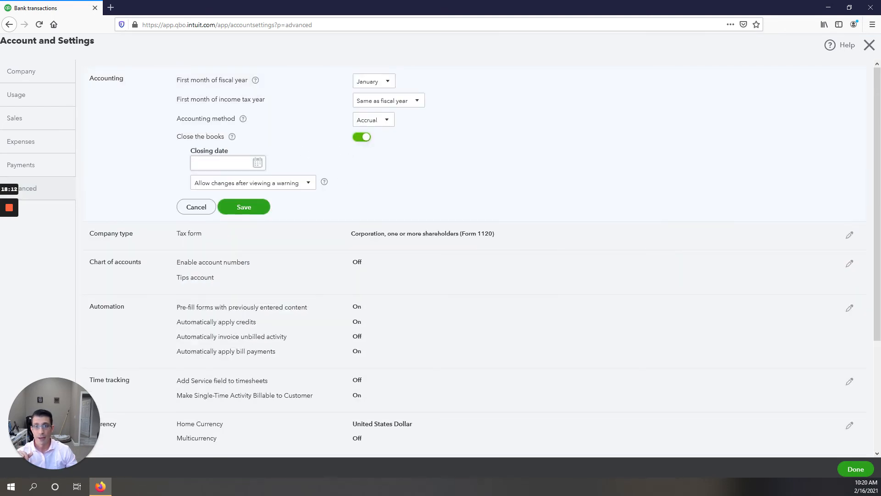
{"action": "type", "text": "12/31/202"}
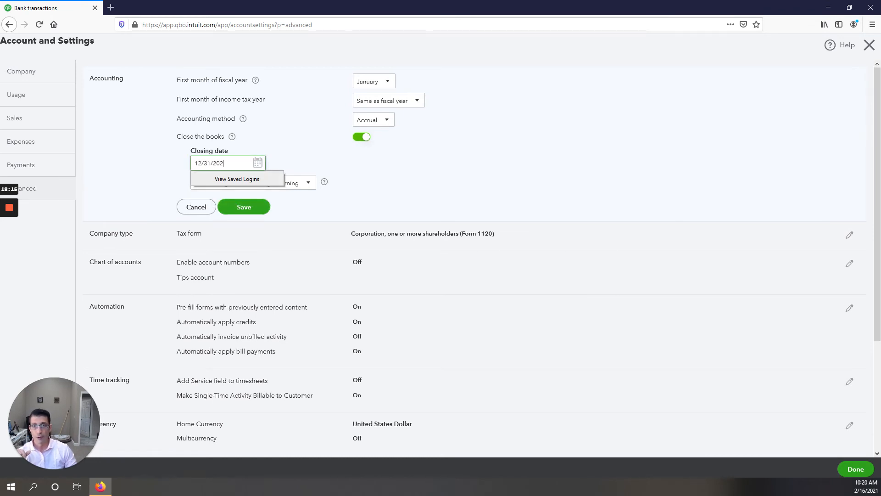
{"action": "type", "text": "0"}
{"action": "left_click", "coordinate": [247, 205]}
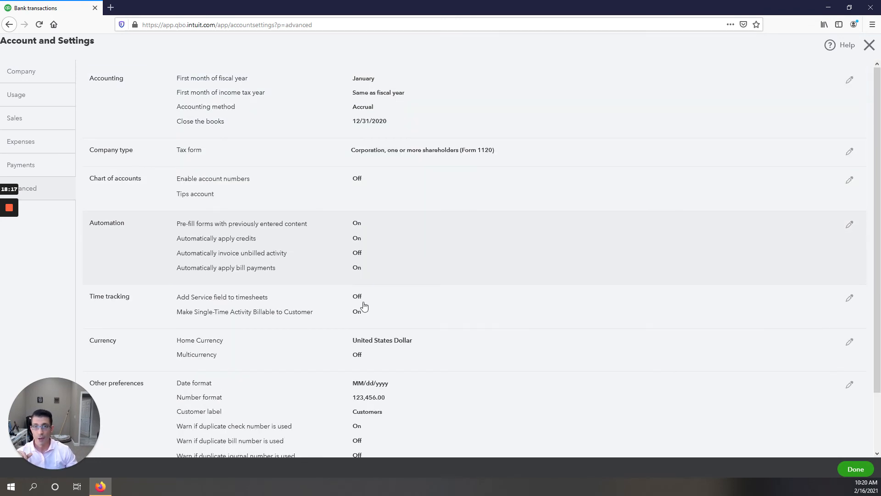
- Change the closing date for the books to 12/31/2021 and save it
{"action": "left_click", "coordinate": [246, 120]}
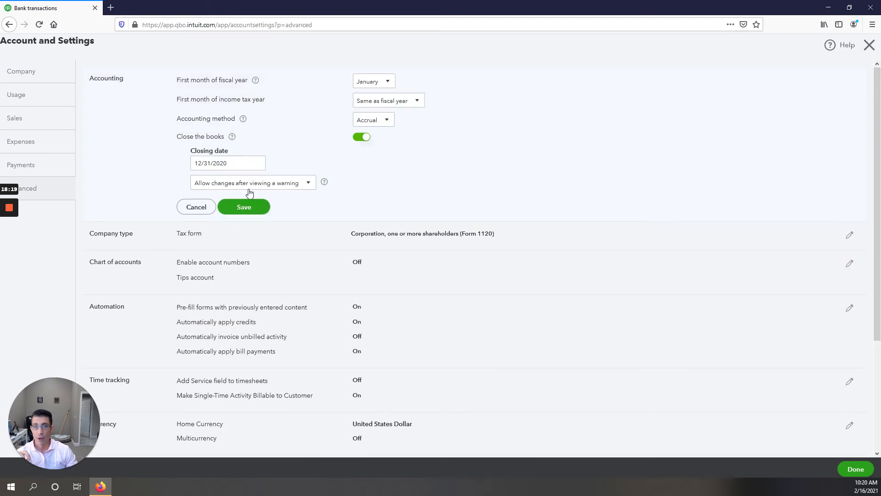
{"action": "left_click", "coordinate": [262, 164]}
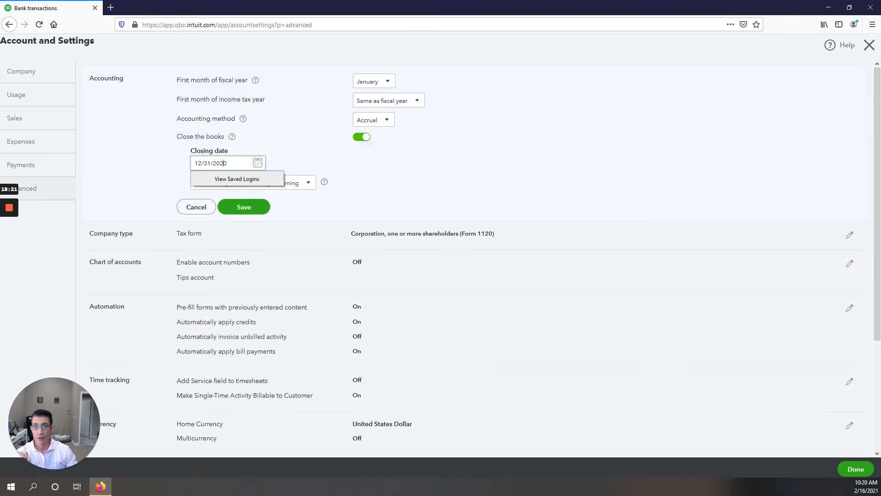
{"action": "key", "text": "BackSpace"}
{"action": "type", "text": "1"}
{"action": "left_click", "coordinate": [244, 207]}
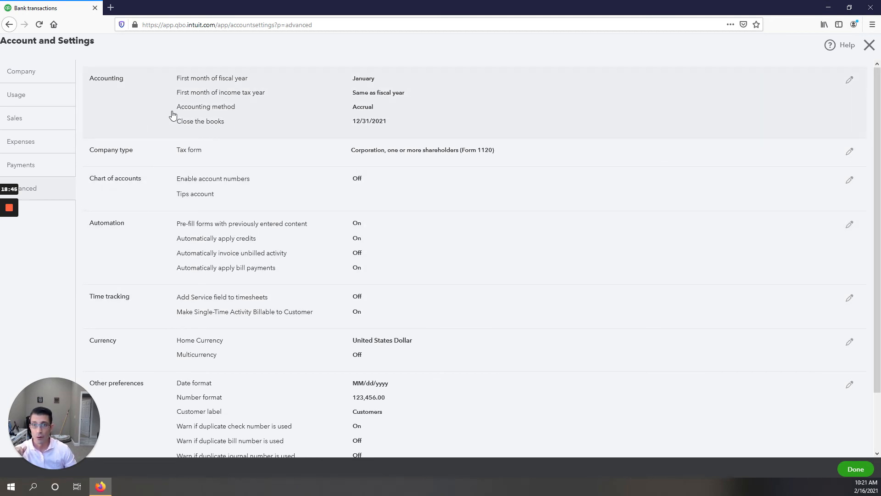
- Review the remaining Advanced preferences and the Payments, Expenses, Sales and Company settings, and close the account settings
{"action": "scroll", "coordinate": [241, 420], "scroll_direction": "down", "scroll_amount": 3}
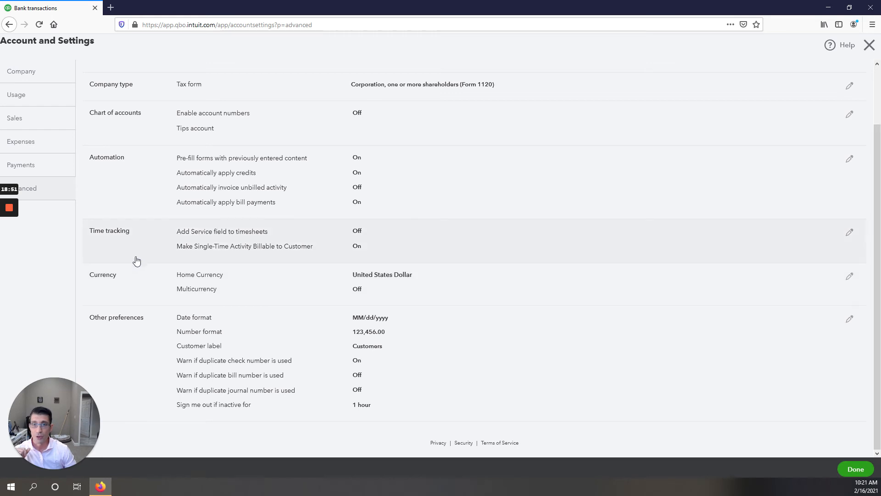
{"action": "scroll", "coordinate": [136, 375], "scroll_direction": "up", "scroll_amount": 1}
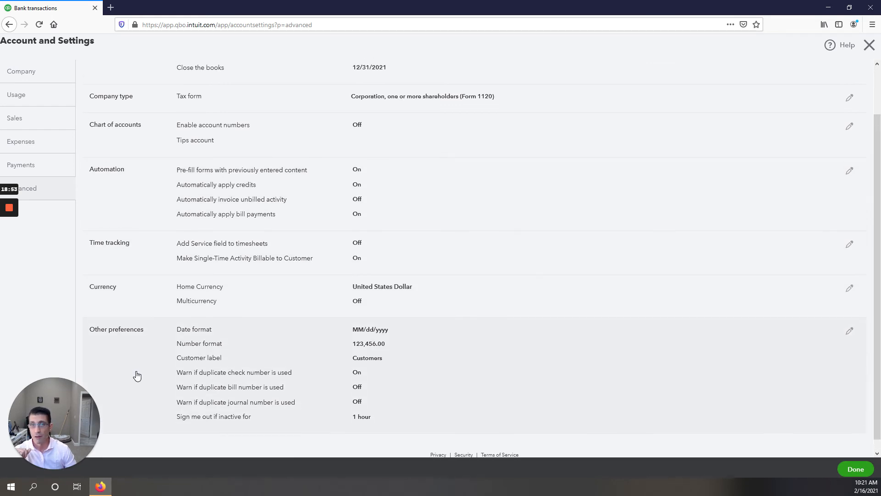
{"action": "scroll", "coordinate": [193, 367], "scroll_direction": "up", "scroll_amount": 2}
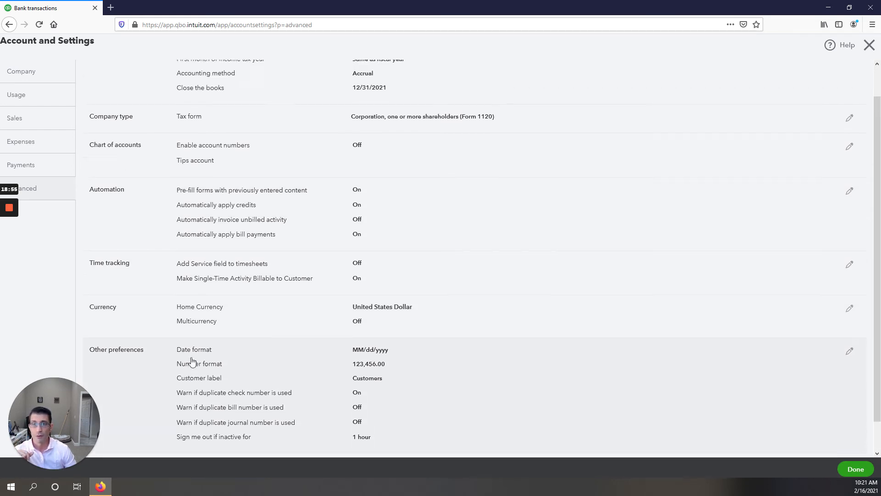
{"action": "left_click", "coordinate": [38, 171]}
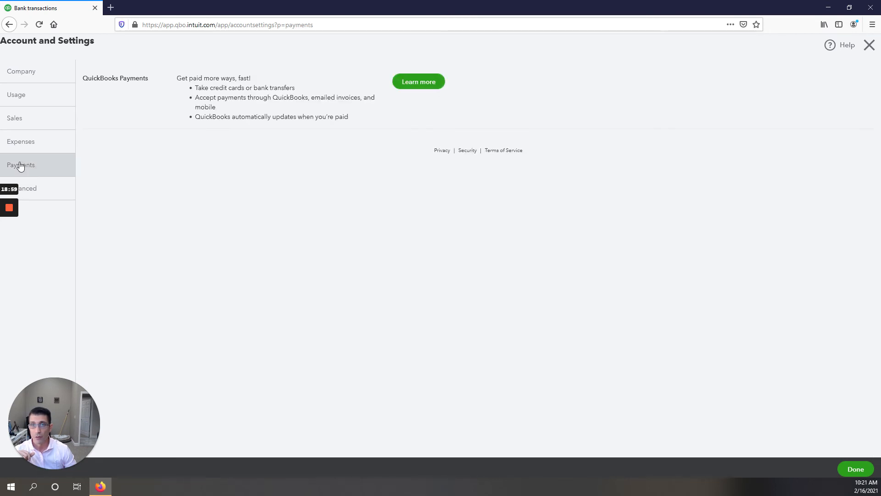
{"action": "left_click", "coordinate": [33, 144]}
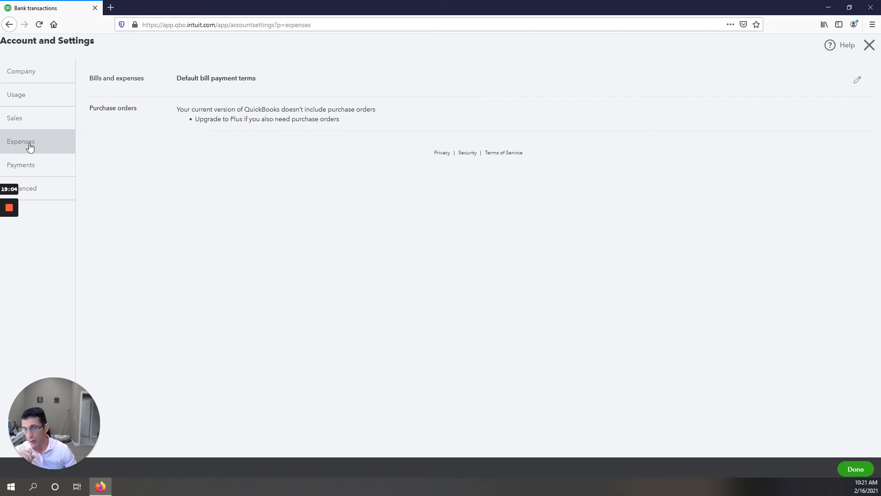
{"action": "left_click", "coordinate": [39, 124]}
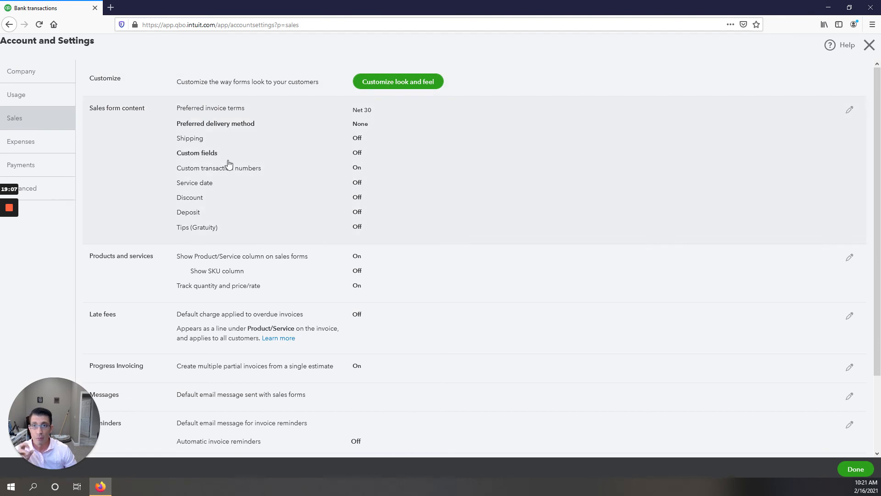
{"action": "scroll", "coordinate": [296, 374], "scroll_direction": "down", "scroll_amount": 2}
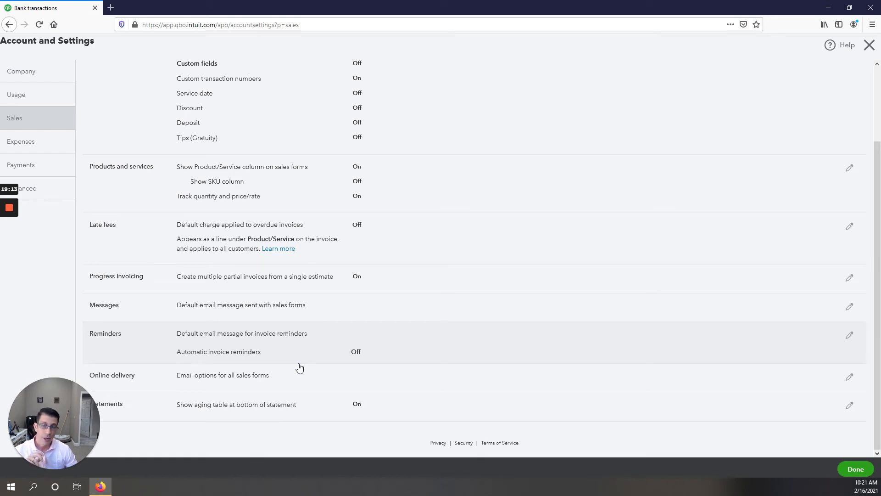
{"action": "scroll", "coordinate": [299, 368], "scroll_direction": "up", "scroll_amount": 2}
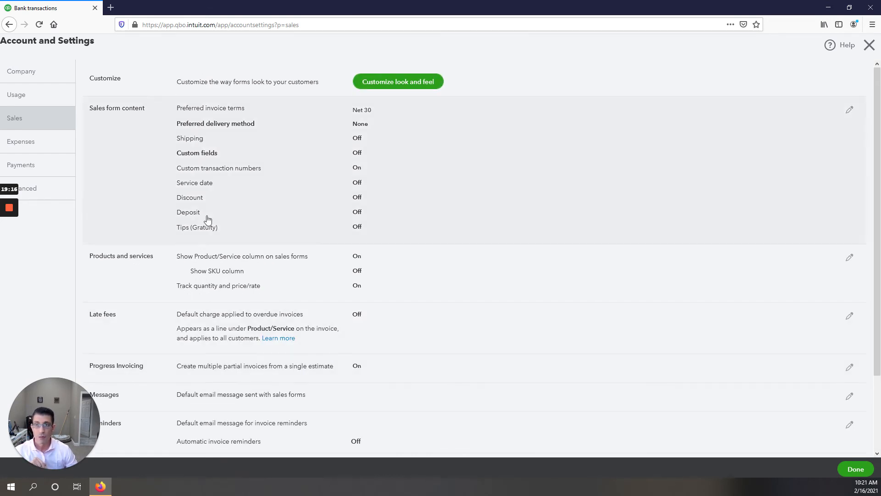
{"action": "left_click", "coordinate": [28, 98]}
{"action": "left_click", "coordinate": [25, 74]}
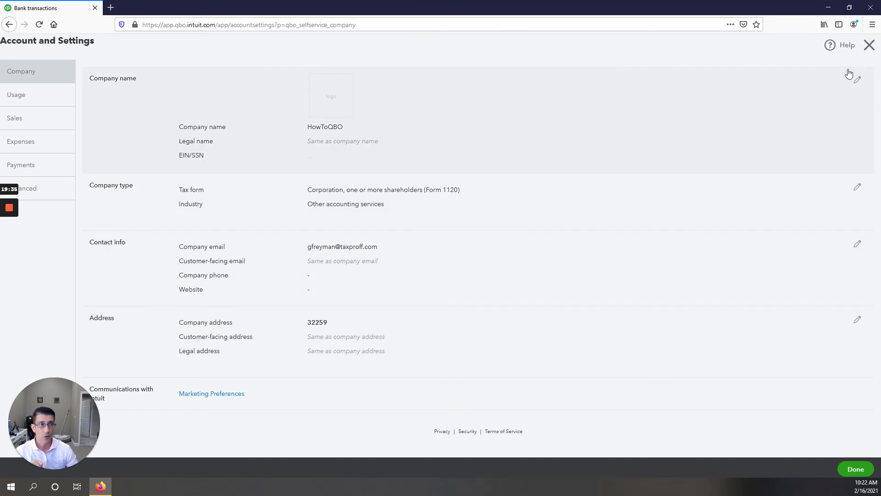
{"action": "left_click", "coordinate": [870, 46]}
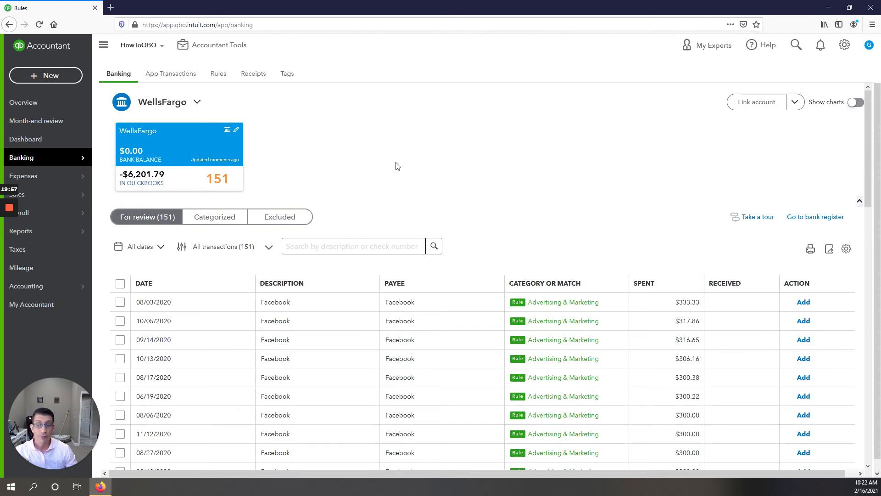
{"action": "double_click", "coordinate": [398, 165]}
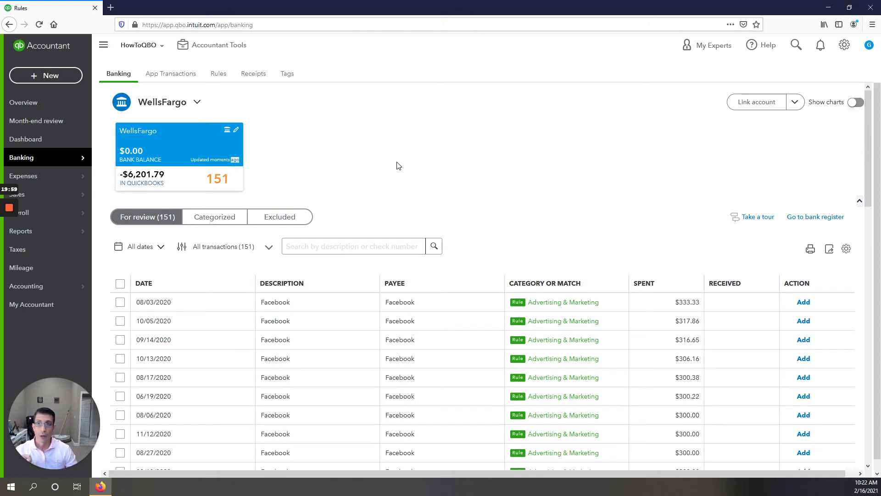
{"action": "left_click", "coordinate": [398, 162]}
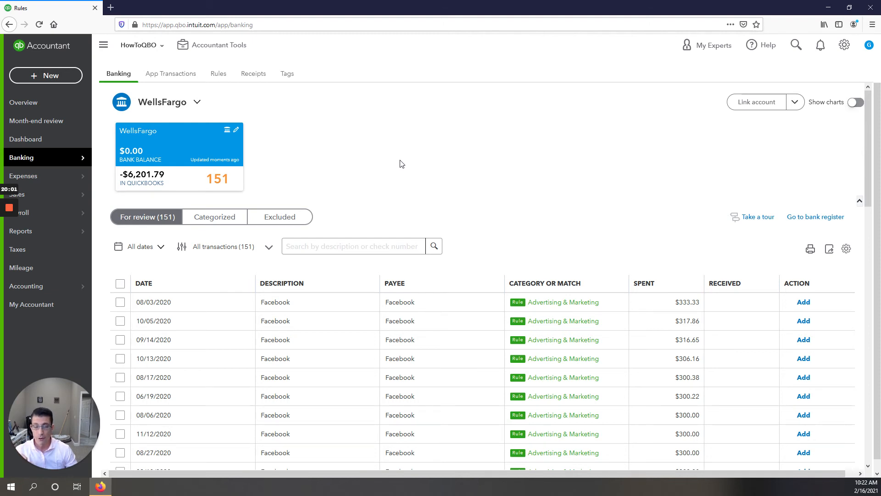
{"action": "double_click", "coordinate": [399, 161]}
{"action": "left_click", "coordinate": [399, 161]}
- View the data types available for import and open the company's chart of accounts
{"action": "left_click", "coordinate": [845, 44]}
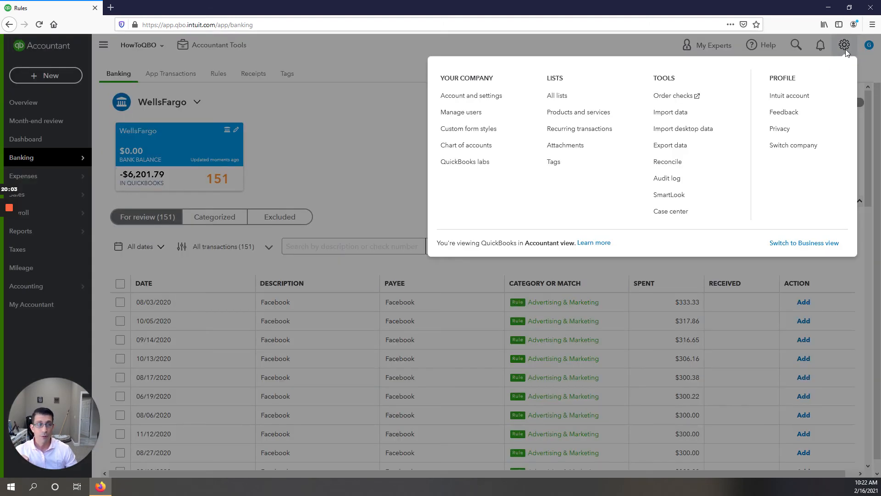
{"action": "left_click", "coordinate": [695, 114]}
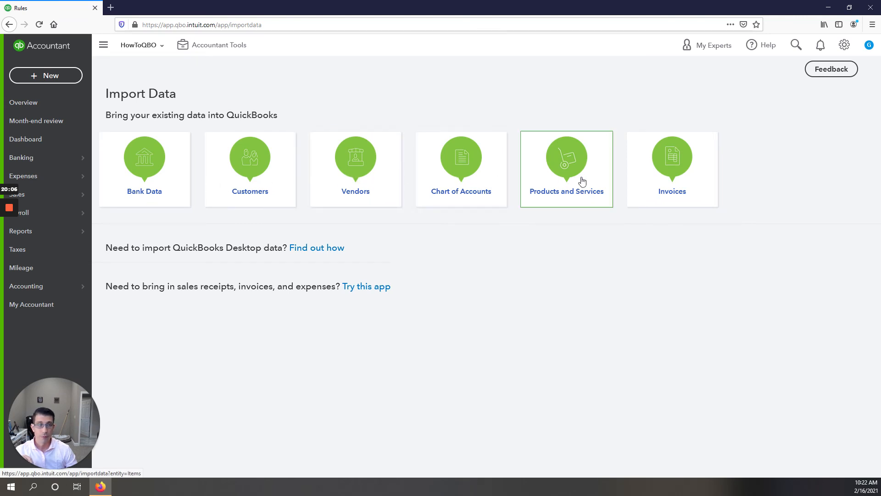
{"action": "left_click", "coordinate": [845, 45]}
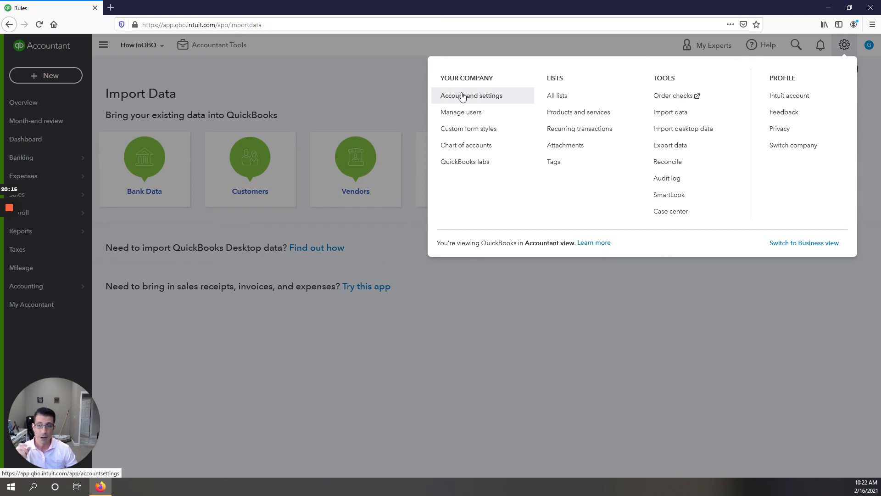
{"action": "left_click", "coordinate": [466, 146]}
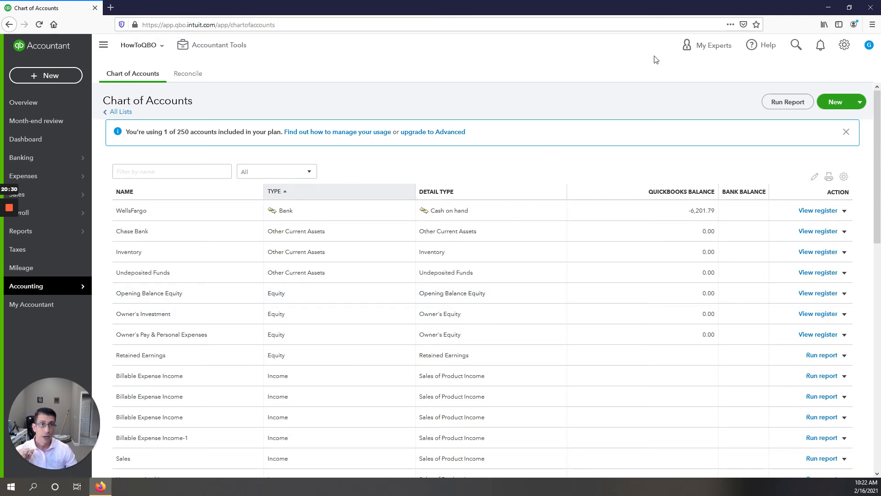
- Open Advanced Search and try the Amount (Line or Total), Display Name, Memo and Reference no. filters for all transactions
{"action": "left_click", "coordinate": [796, 46]}
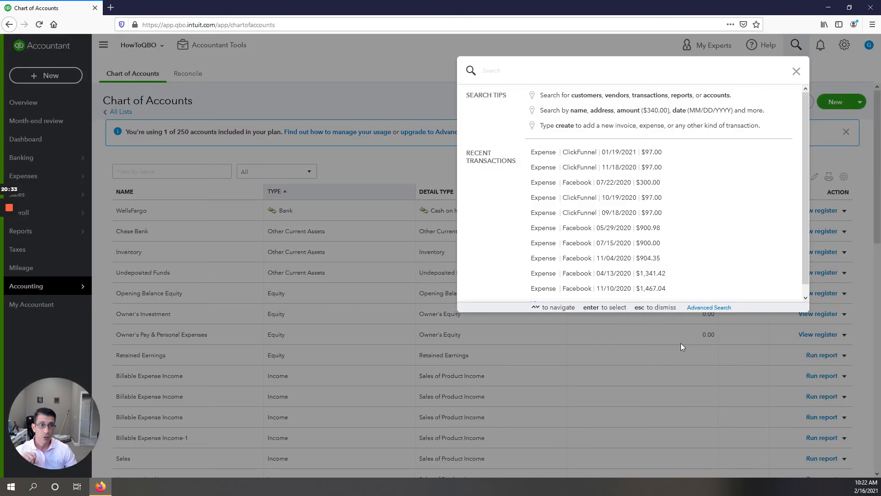
{"action": "left_click", "coordinate": [708, 309]}
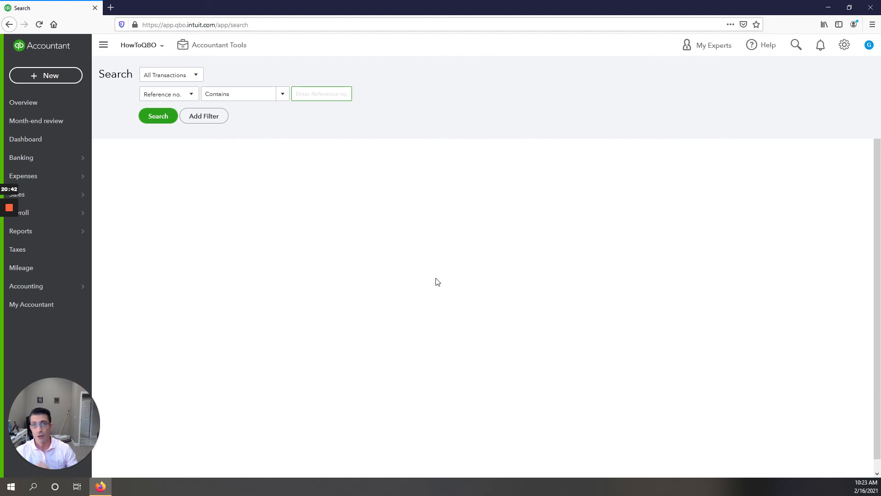
{"action": "left_click", "coordinate": [188, 97]}
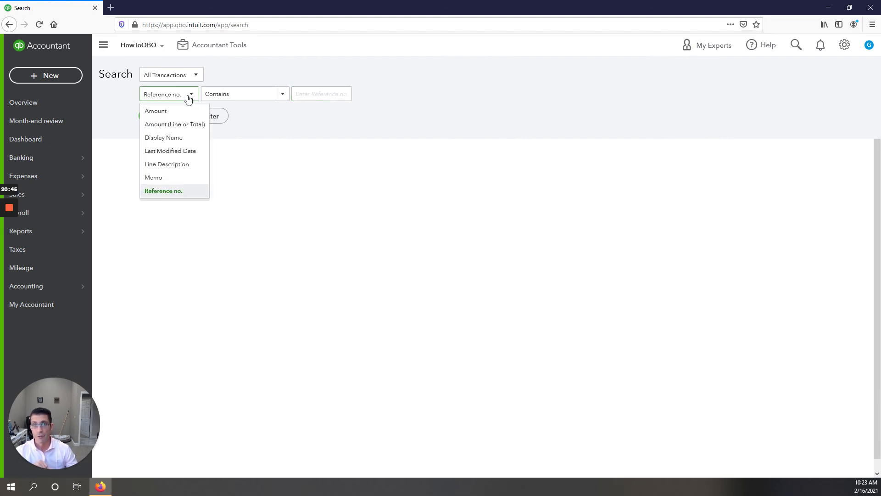
{"action": "left_click", "coordinate": [174, 124]}
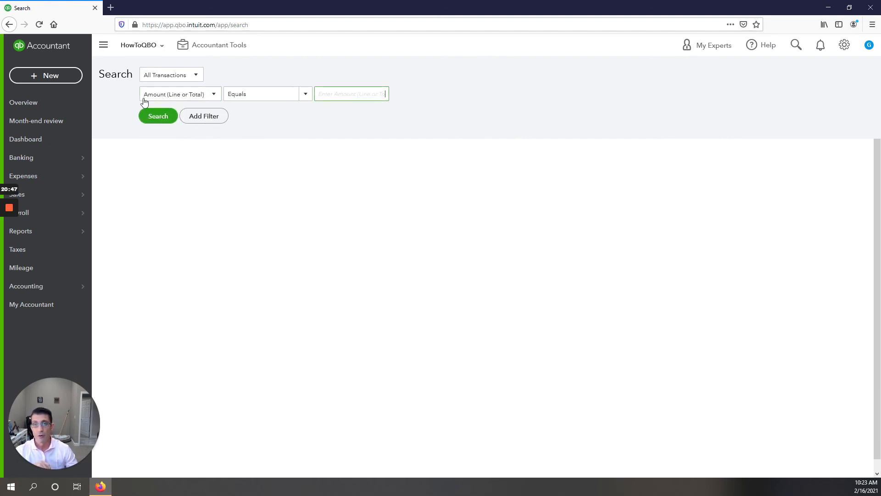
{"action": "left_click", "coordinate": [175, 100]}
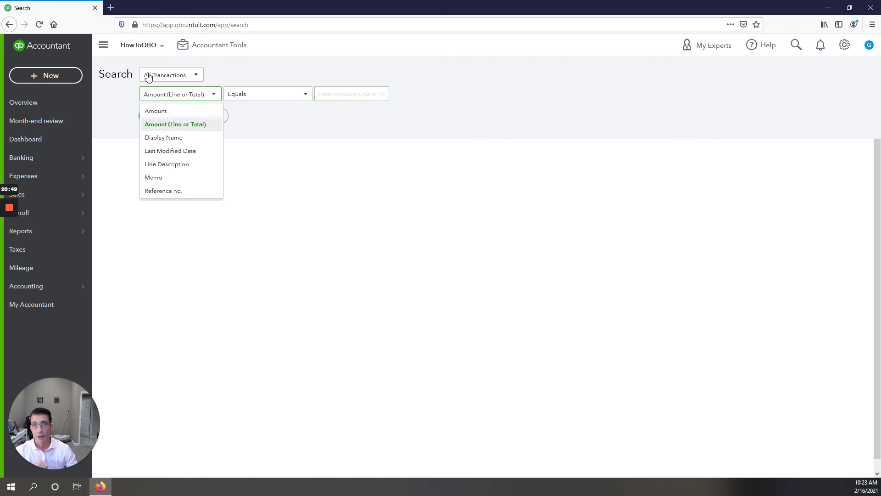
{"action": "left_click", "coordinate": [172, 139]}
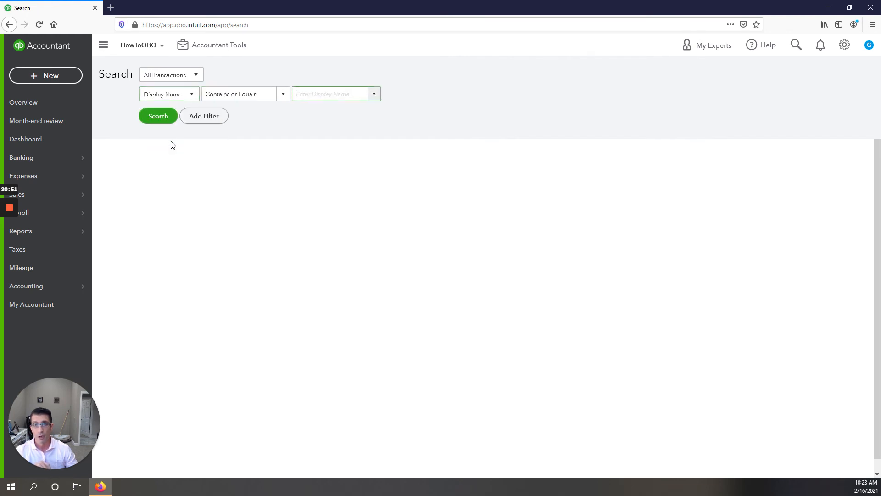
{"action": "left_click", "coordinate": [176, 100]}
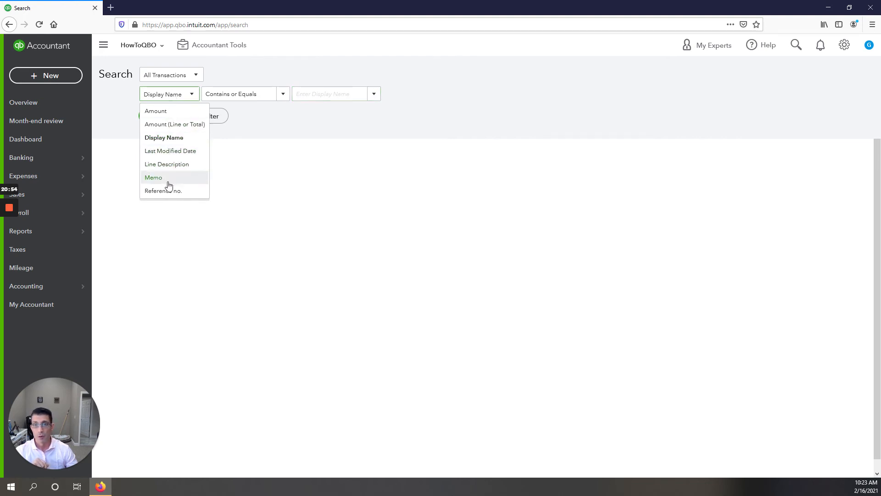
{"action": "left_click", "coordinate": [166, 178]}
{"action": "left_click", "coordinate": [170, 95]}
{"action": "left_click", "coordinate": [171, 190]}
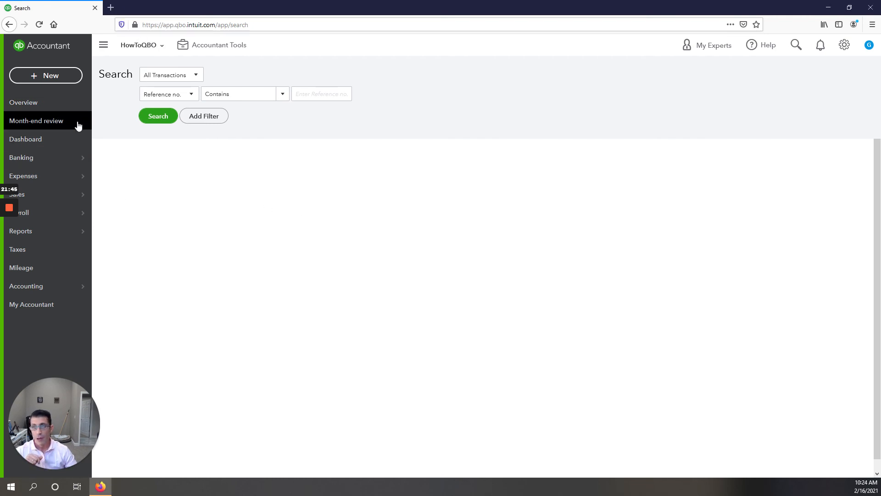
- Look over the kinds of new transactions that can be created and open the Profit and Loss report
{"action": "left_click", "coordinate": [54, 79]}
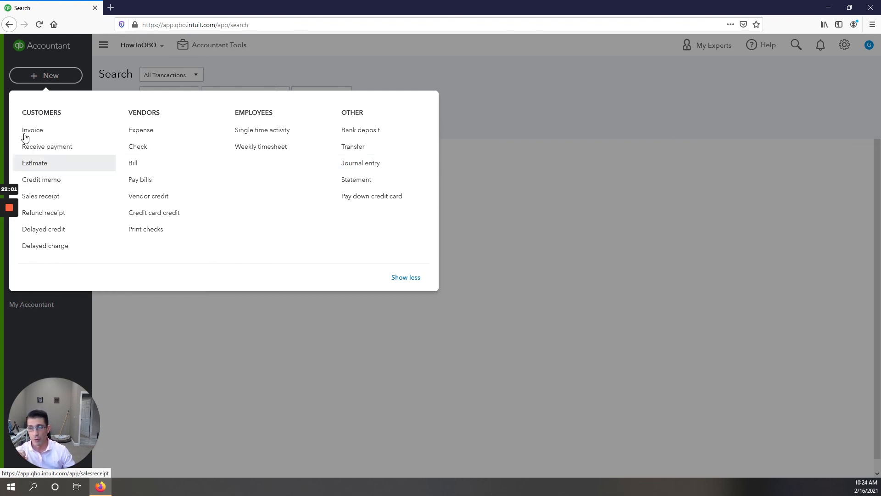
{"action": "left_click", "coordinate": [273, 375]}
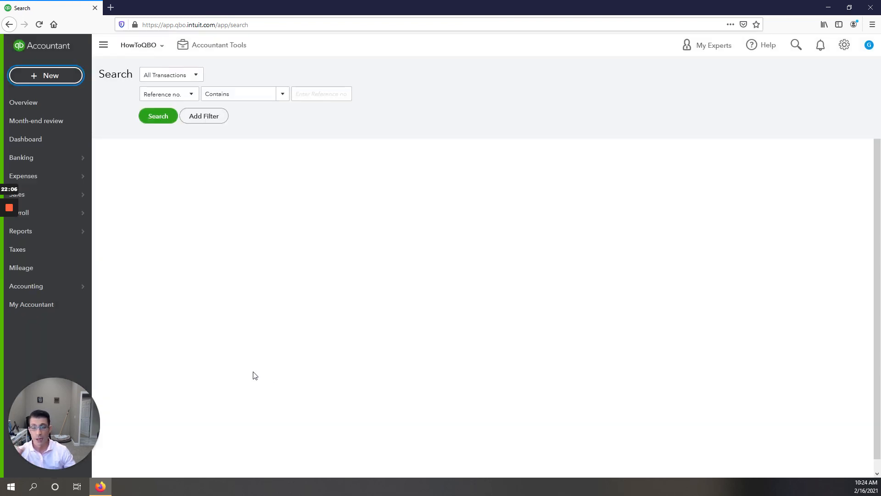
{"action": "left_click", "coordinate": [27, 233]}
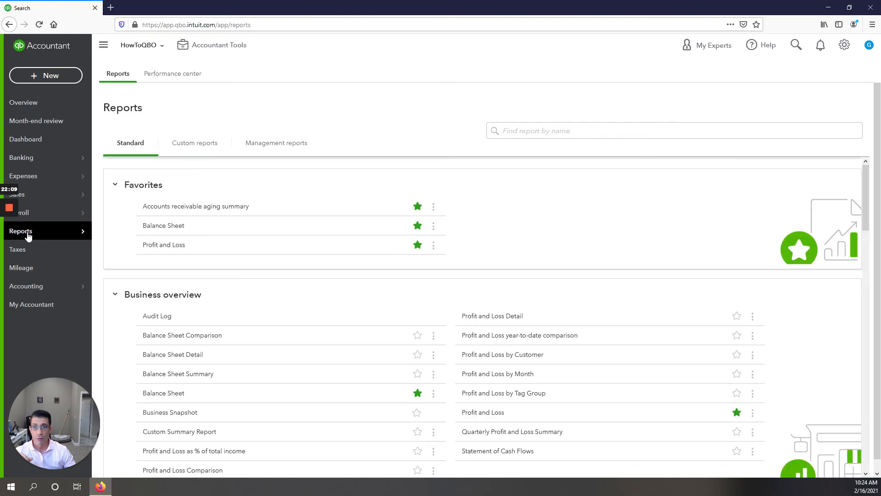
{"action": "left_click", "coordinate": [147, 247]}
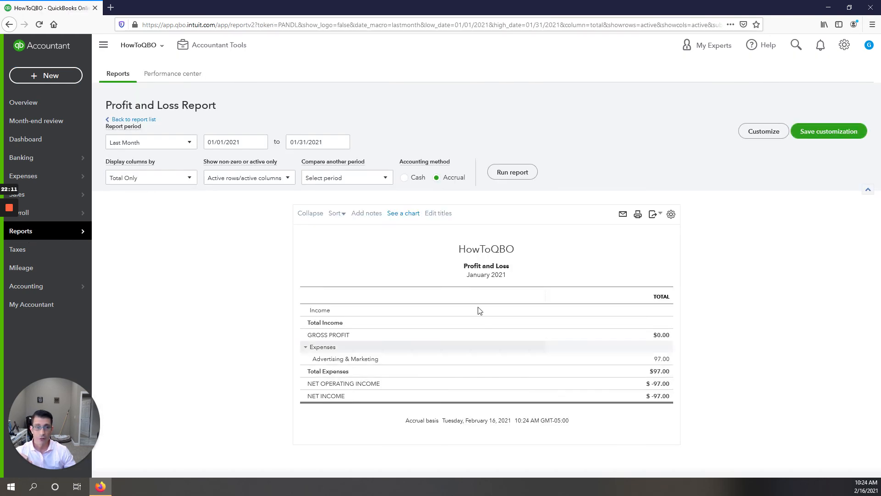
- Run the Profit and Loss report for All Dates
{"action": "left_click", "coordinate": [181, 143]}
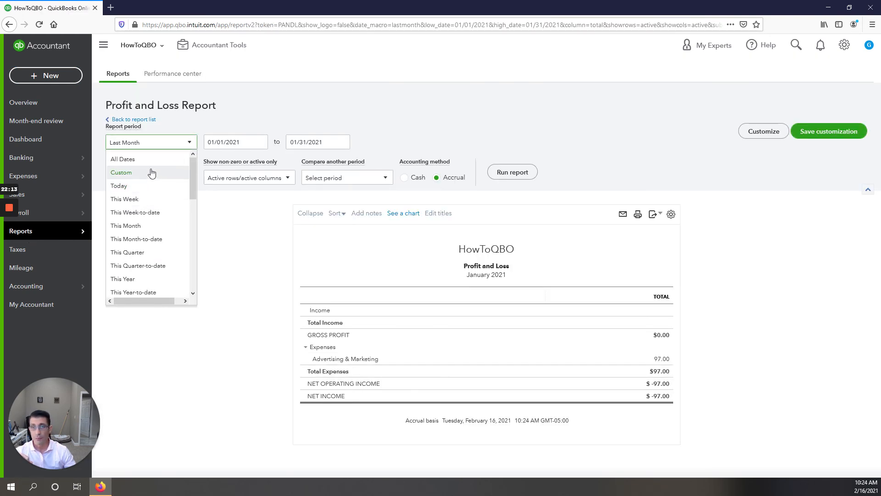
{"action": "left_click", "coordinate": [123, 159]}
{"action": "left_click", "coordinate": [512, 172]}
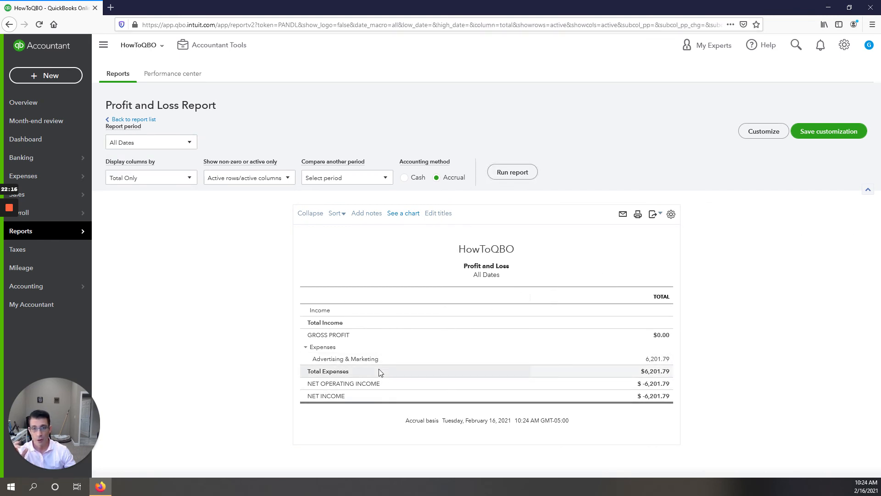
- Open the transactions behind the Advertising & Marketing total and rerun that transaction report grouped by Name
{"action": "left_click", "coordinate": [667, 363]}
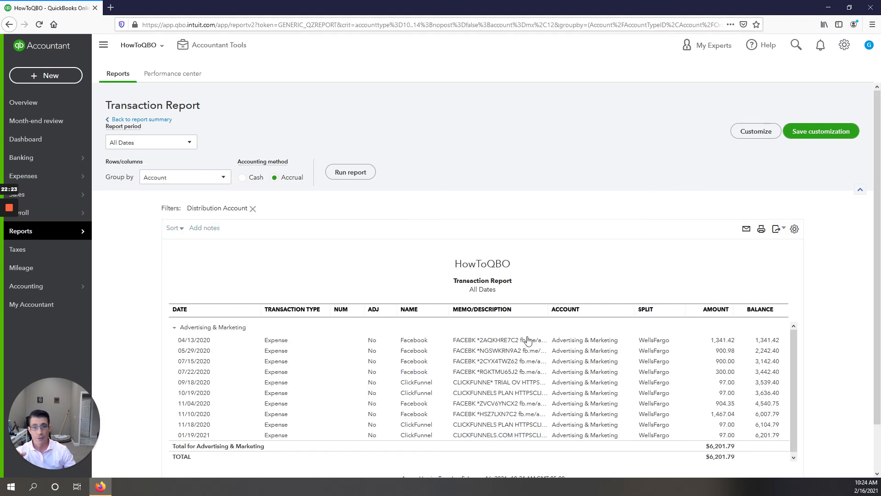
{"action": "left_click", "coordinate": [179, 180]}
{"action": "left_click", "coordinate": [172, 221]}
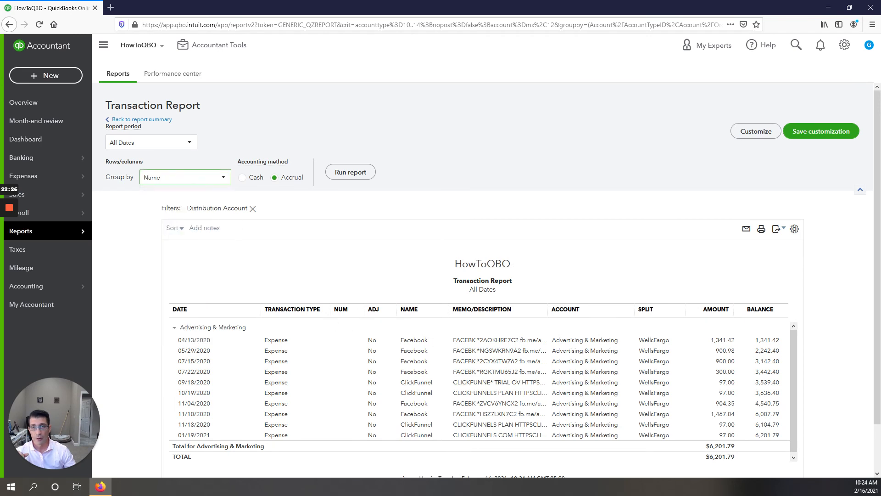
{"action": "left_click", "coordinate": [363, 174]}
{"action": "scroll", "coordinate": [560, 336], "scroll_direction": "down", "scroll_amount": 2}
{"action": "scroll", "coordinate": [560, 336], "scroll_direction": "up", "scroll_amount": 1}
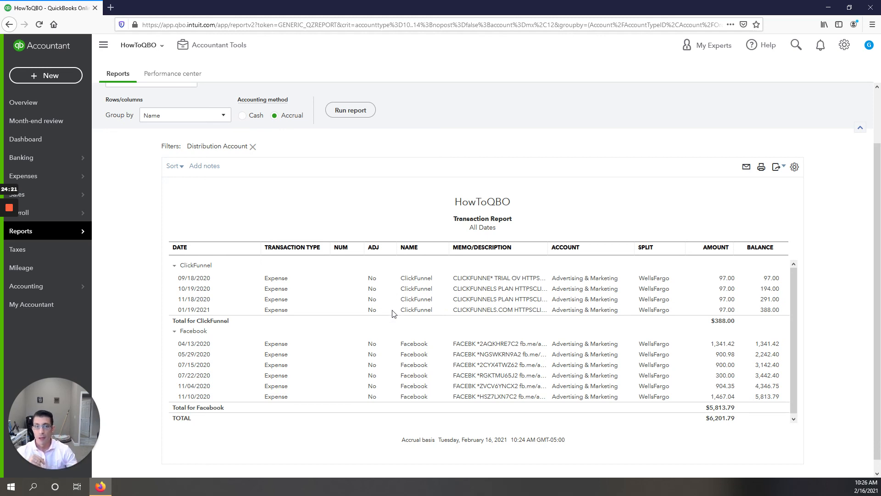
- View the ClickFunnel expense dated 01/19/2021, close it without changes, and return to the Profit and Loss report summary
{"action": "left_click", "coordinate": [413, 309]}
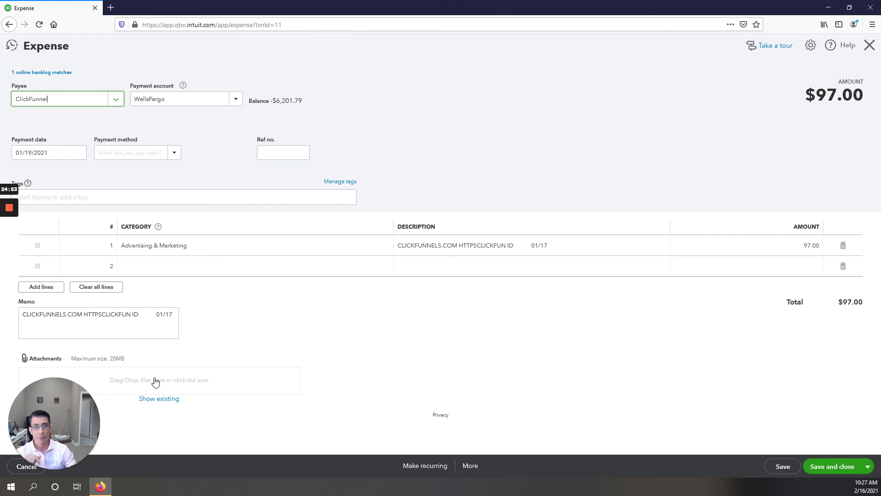
{"action": "left_click", "coordinate": [870, 46]}
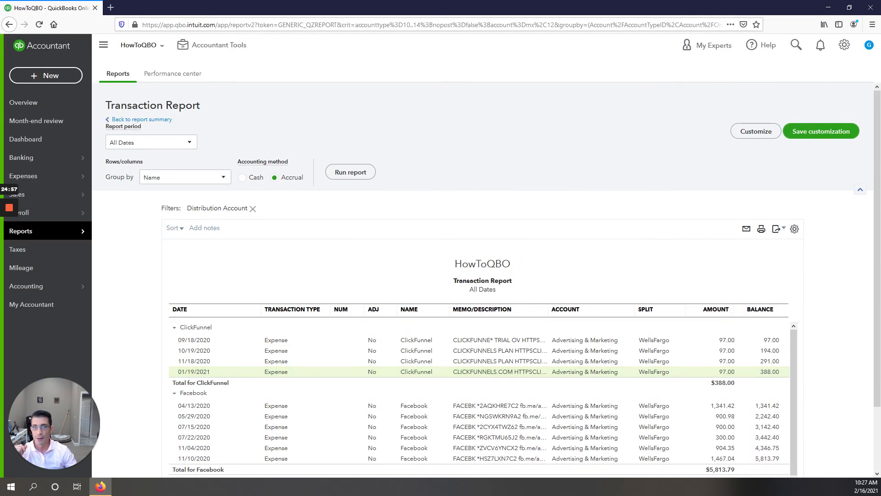
{"action": "left_click", "coordinate": [146, 119]}
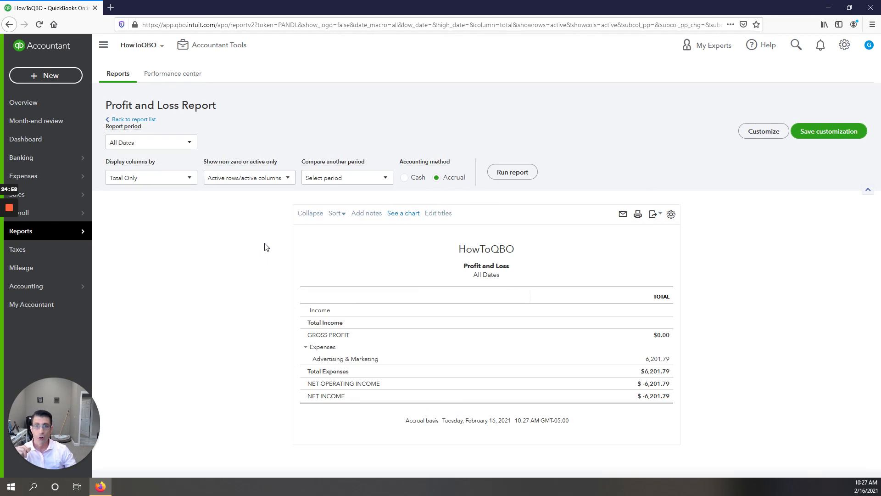